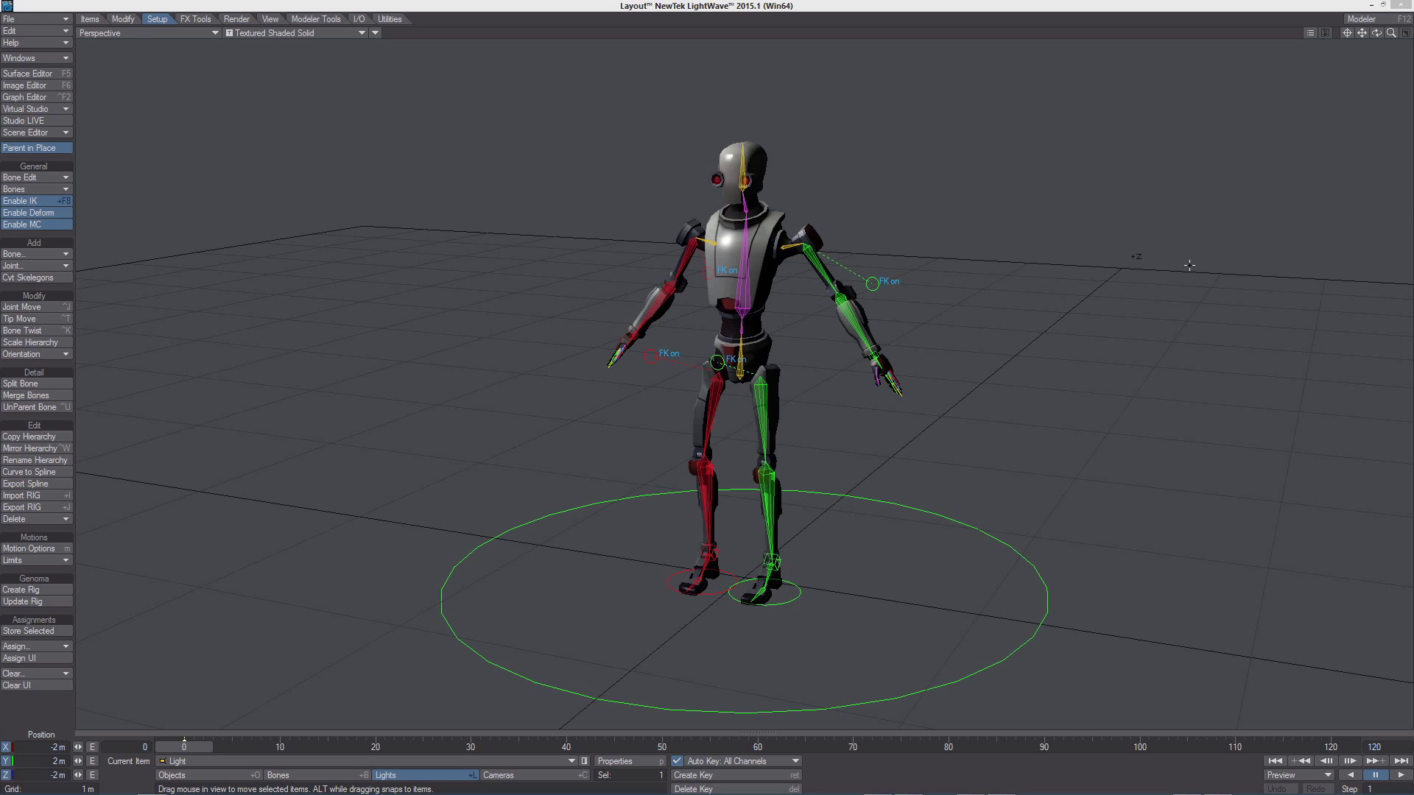
pyautogui.click(1190, 265)
pyautogui.click(1024, 6)
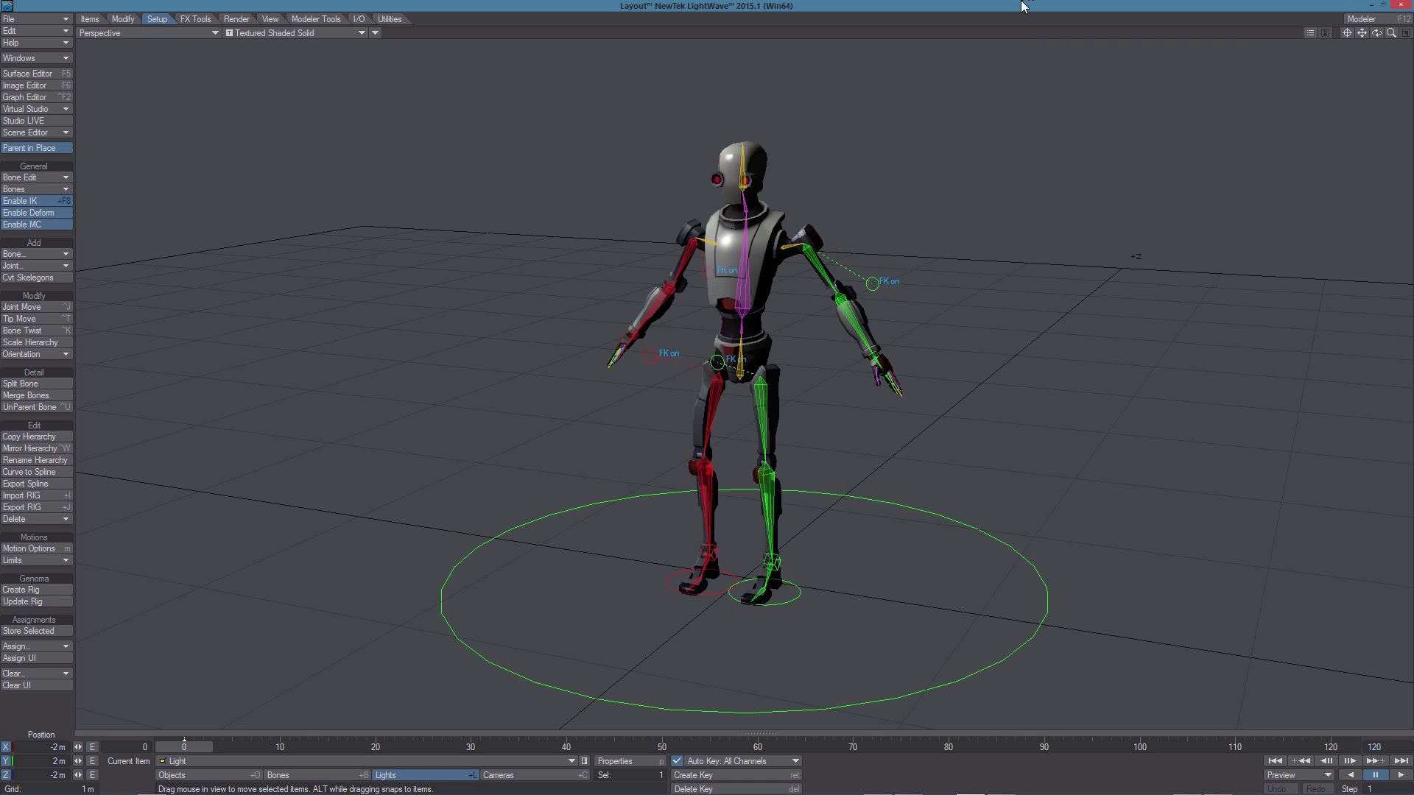
# Try moving the whole robot across the floor with the large master ring control and undo the move.
pyautogui.hotkey('shift', 'b')
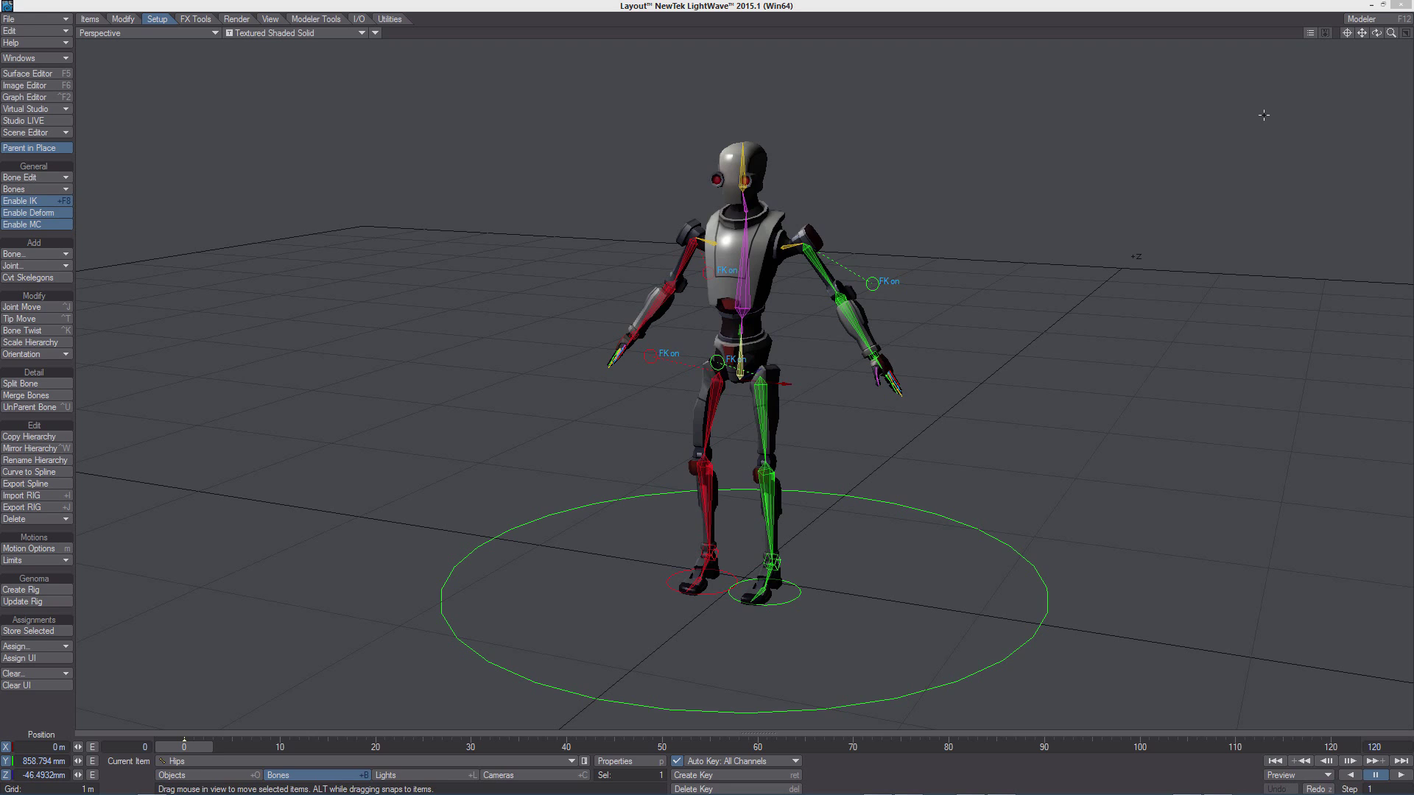
pyautogui.hotkey('shift', 'o')
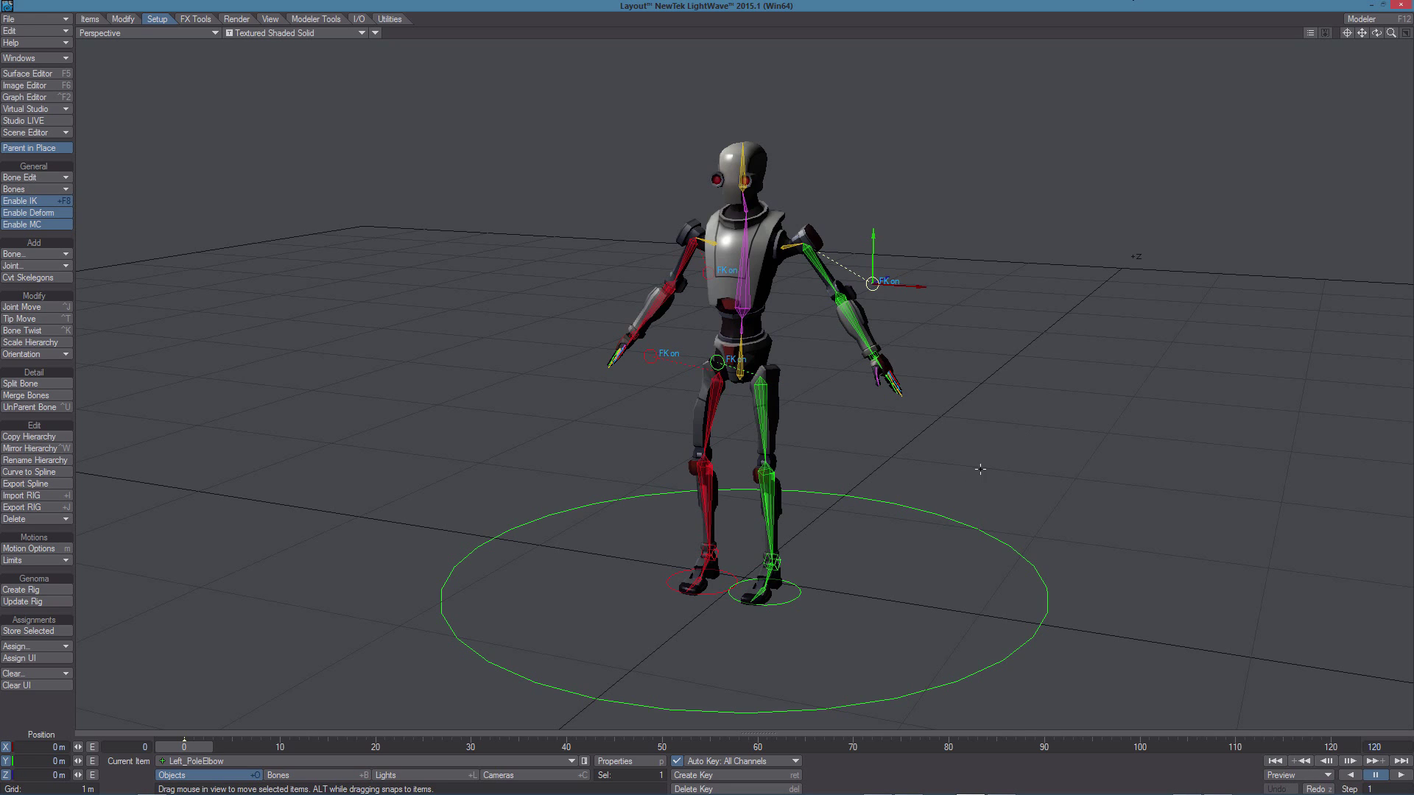
pyautogui.click(940, 520)
pyautogui.moveTo(878, 615); pyautogui.dragTo(871, 505)
pyautogui.moveTo(752, 578); pyautogui.dragTo(900, 626)
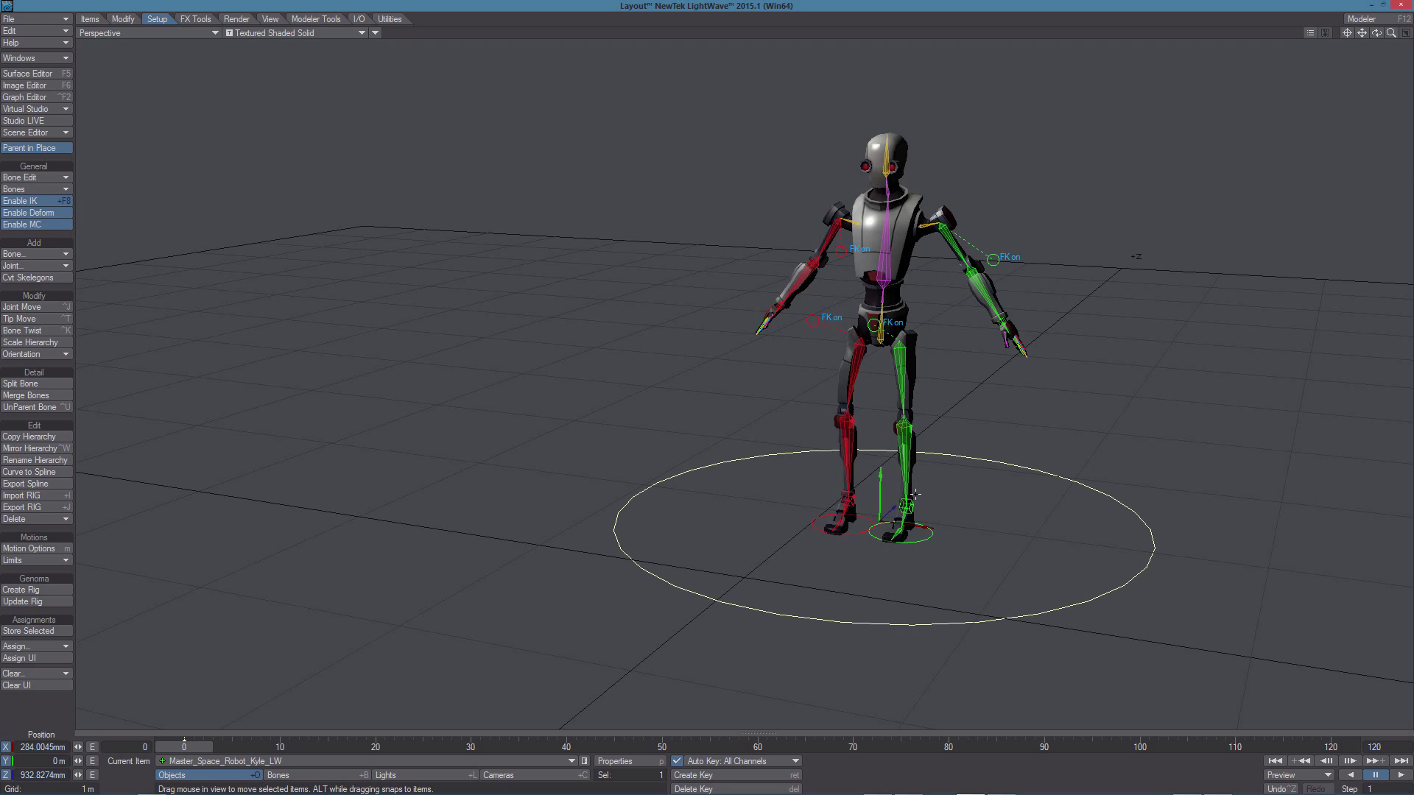
pyautogui.hotkey('ctrl', 'z')
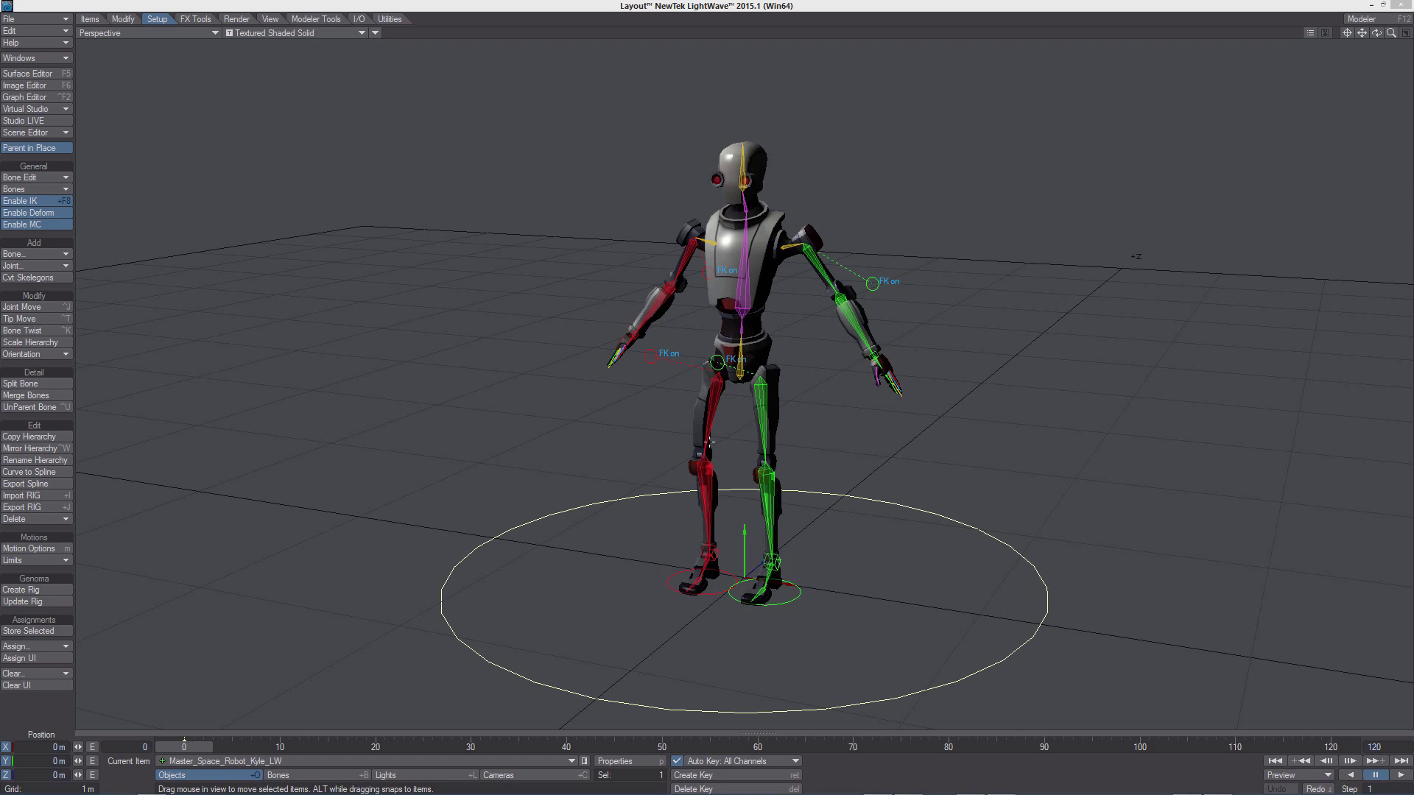
# Try moving the Hips bone sideways to about X -351 mm and Z 56 mm with the legs in FK mode.
pyautogui.click(1084, 223)
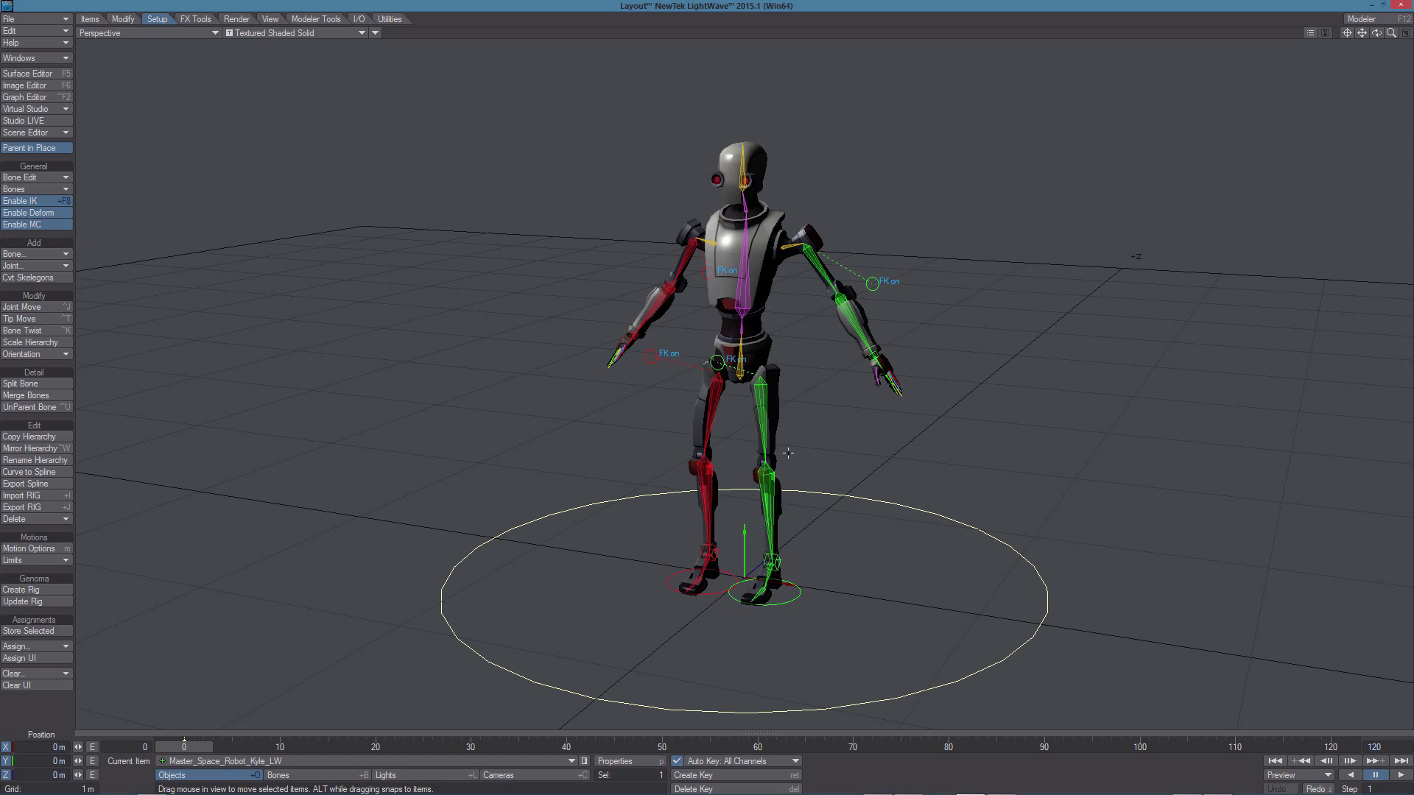
pyautogui.hotkey('shift', 'b')
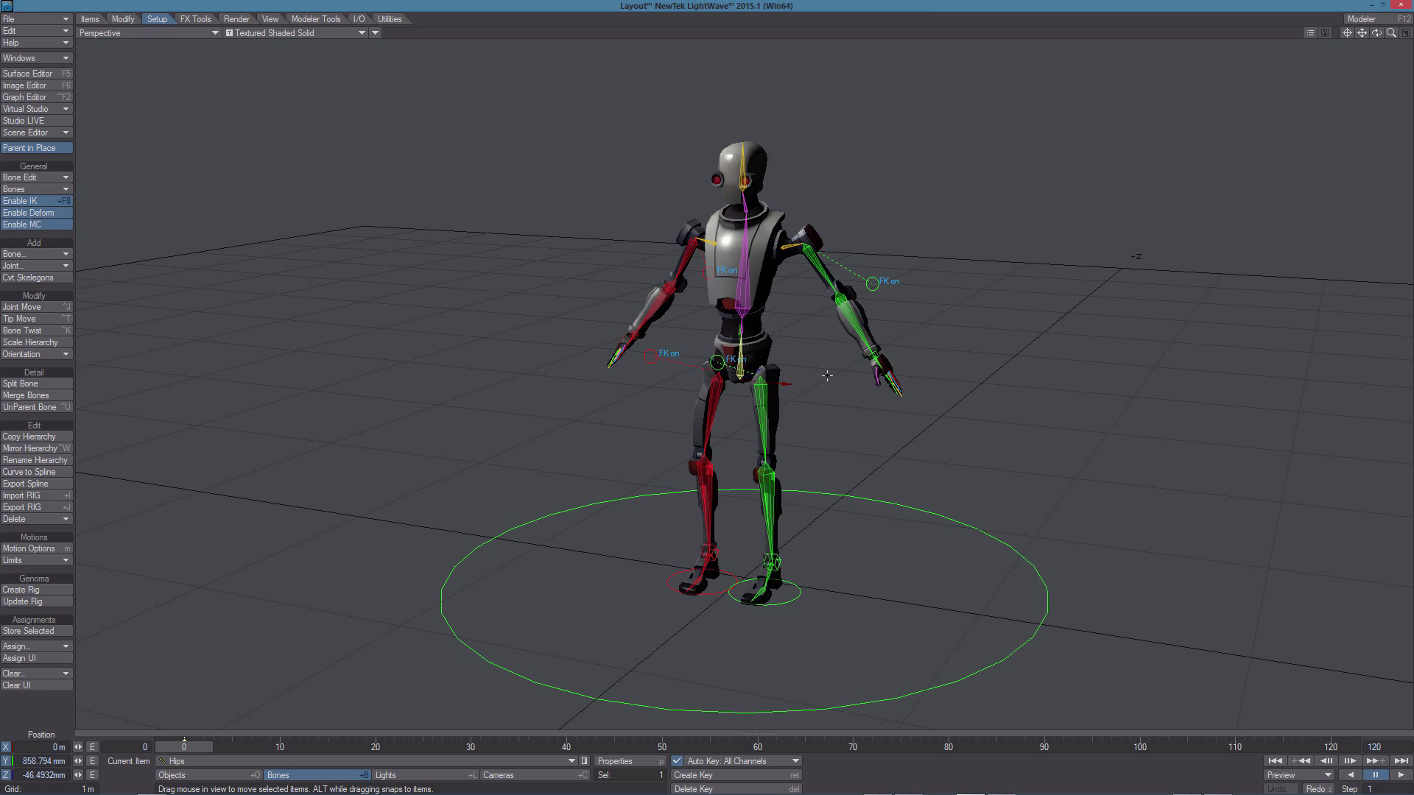
pyautogui.moveTo(827, 375); pyautogui.dragTo(758, 364)
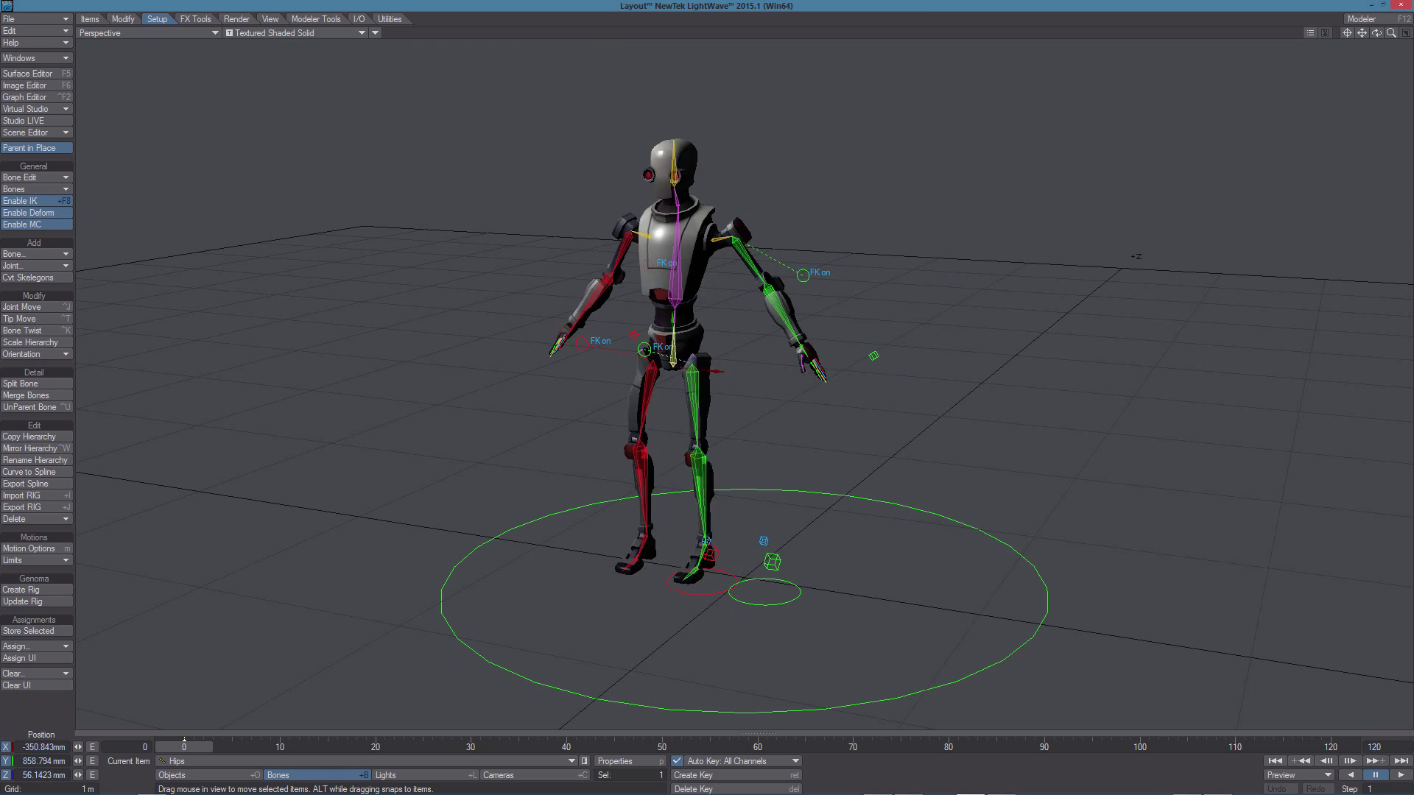
pyautogui.moveTo(929, 402)
pyautogui.mouseDown()
pyautogui.moveTo(903, 450)
pyautogui.moveTo(1088, 438)
pyautogui.moveTo(1013, 398)
pyautogui.moveTo(908, 399)
pyautogui.mouseUp()
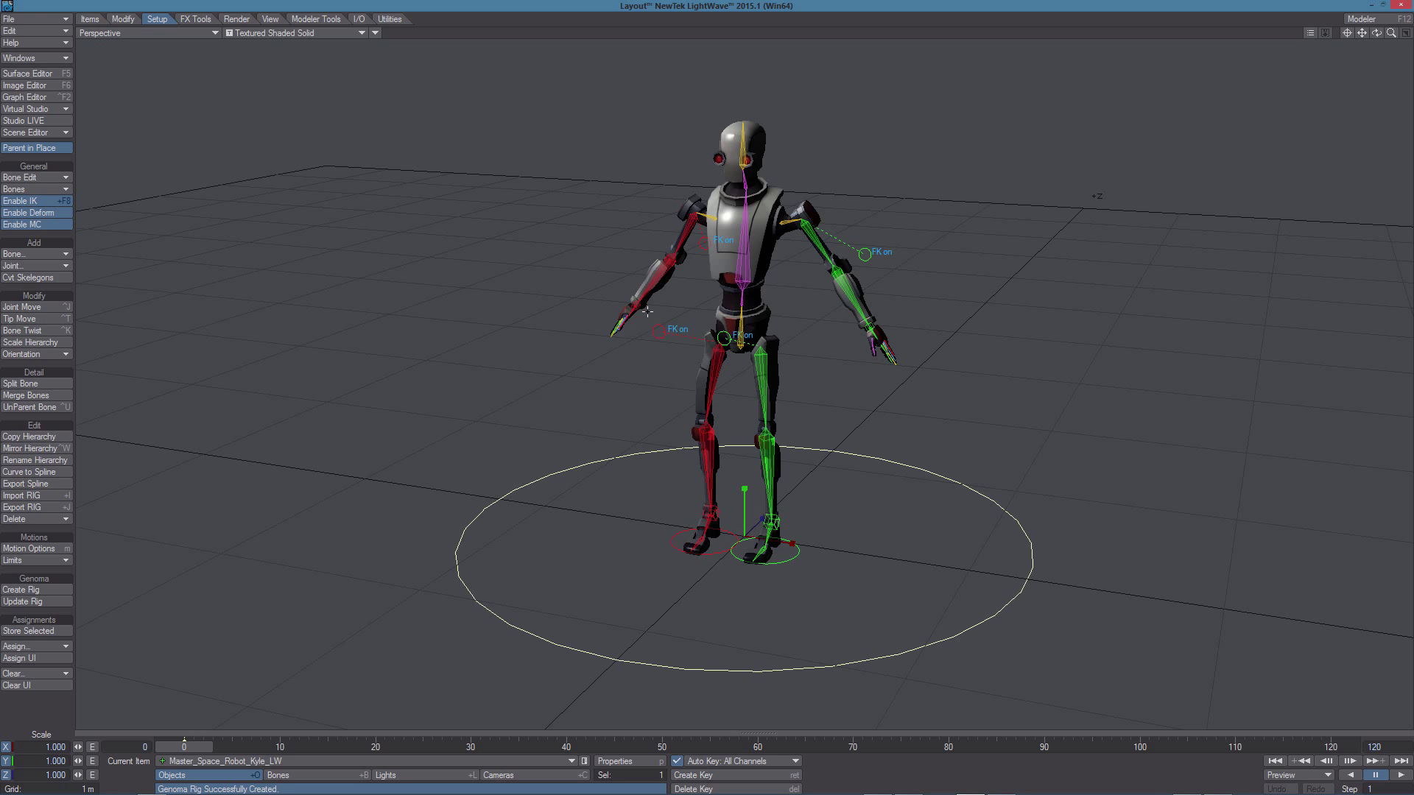
# Switch both legs to IK by rotating the right and left knee pole controls together to a bank of 100°.
pyautogui.click(659, 333)
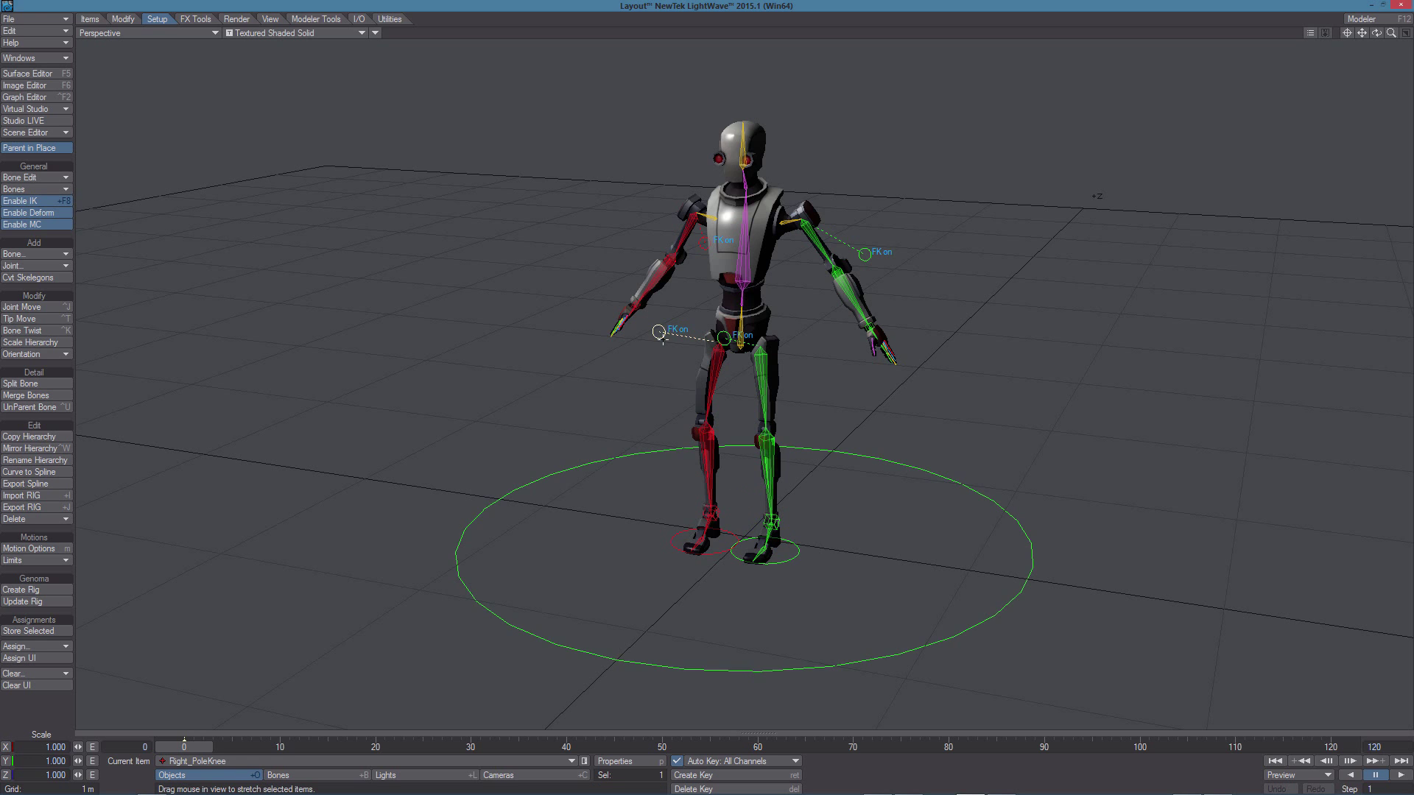
pyautogui.keyDown('alt'); pyautogui.moveTo(720, 386); pyautogui.dragTo(729, 418); pyautogui.keyUp('alt')
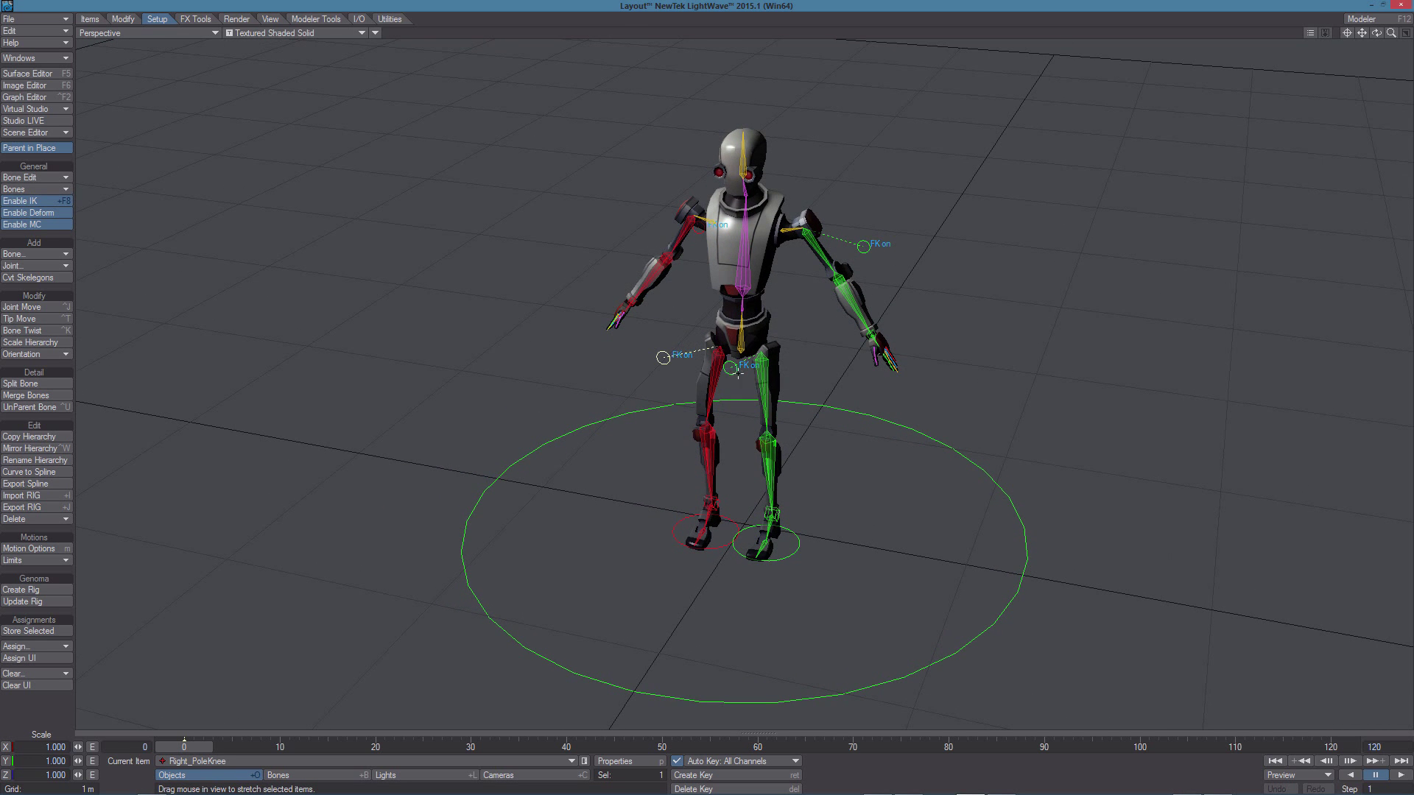
pyautogui.keyDown('shift'); pyautogui.click(732, 369); pyautogui.keyUp('shift')
pyautogui.moveTo(828, 396)
pyautogui.keyDown('alt'); pyautogui.mouseDown()
pyautogui.moveTo(823, 374)
pyautogui.moveTo(826, 399)
pyautogui.mouseUp(); pyautogui.keyUp('alt')
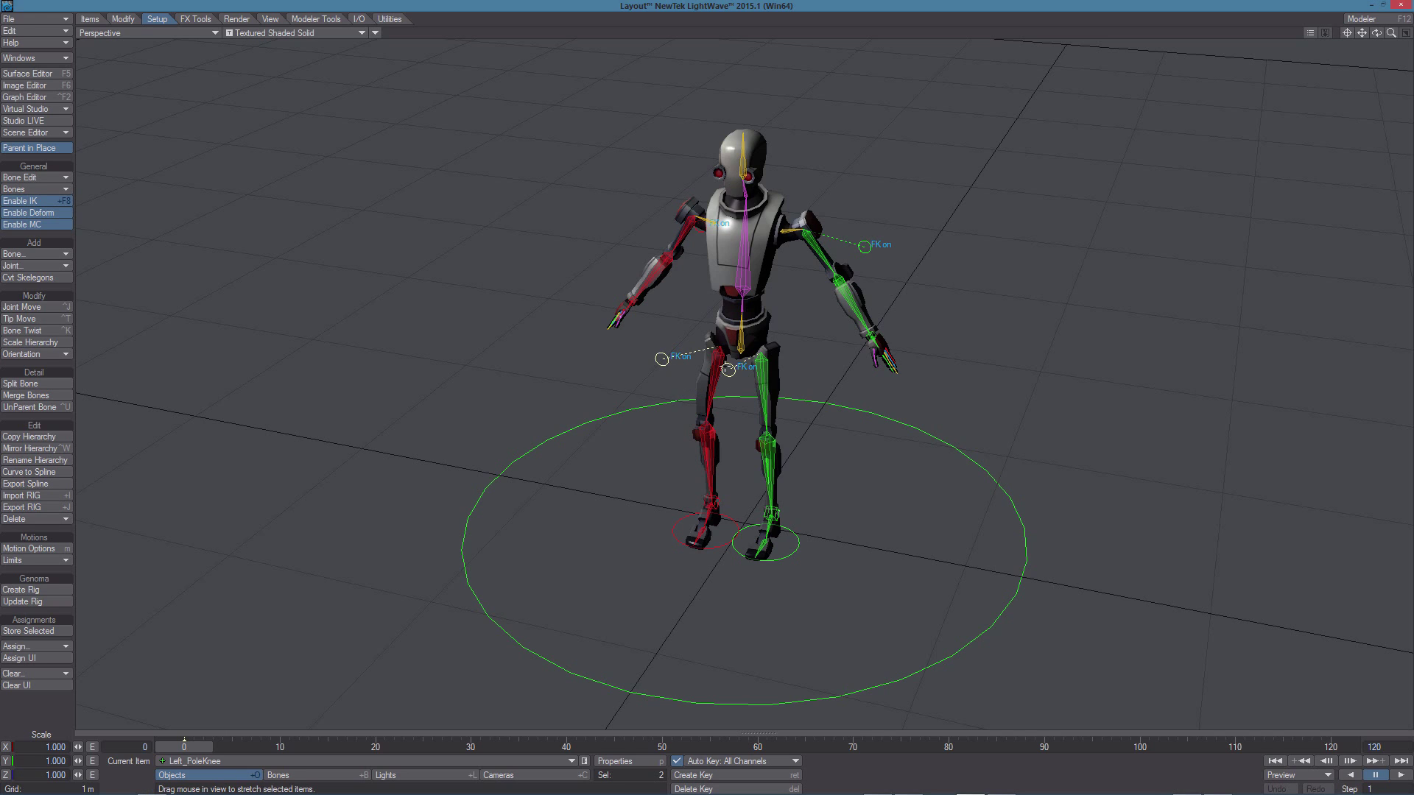
pyautogui.press('y')
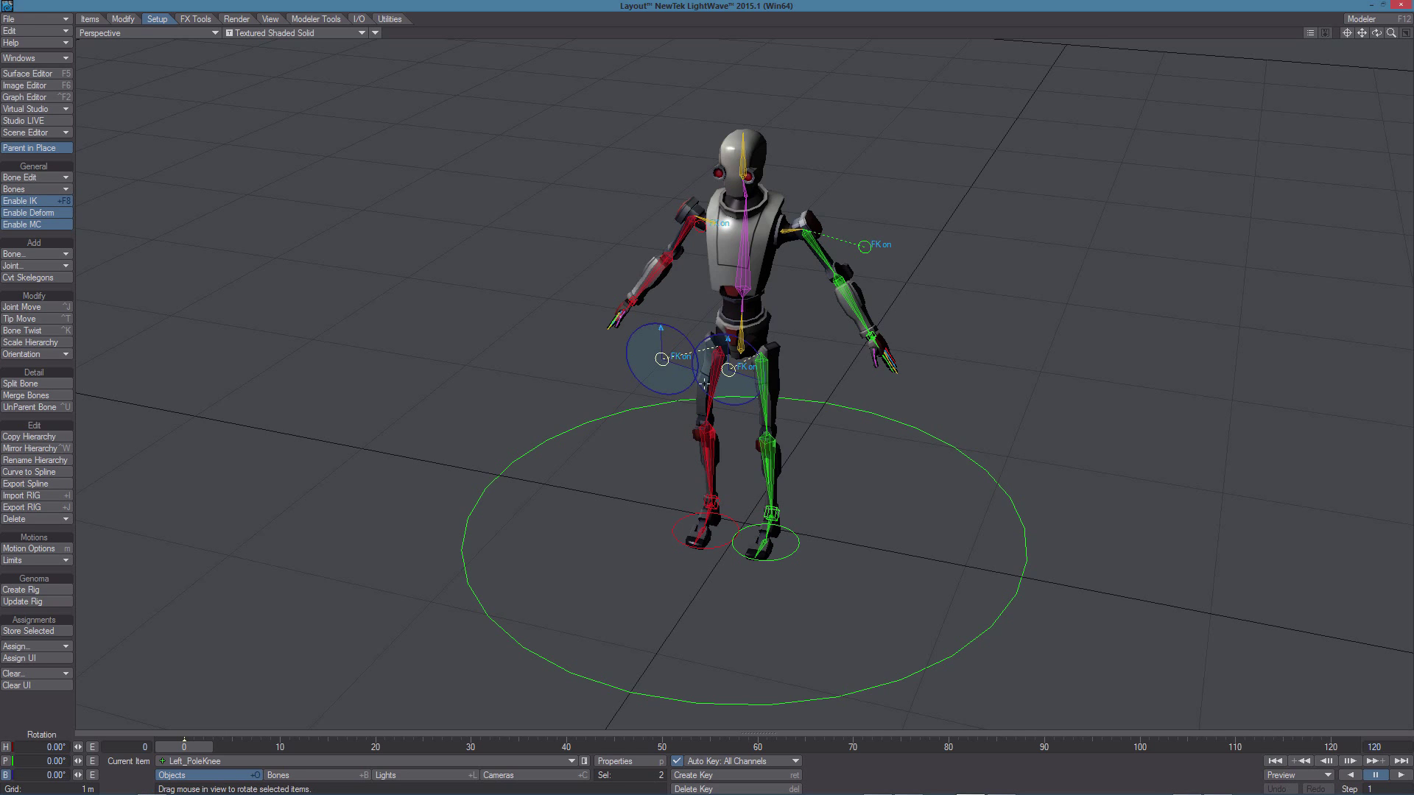
pyautogui.keyDown('alt'); pyautogui.moveTo(865, 399); pyautogui.dragTo(833, 374); pyautogui.keyUp('alt')
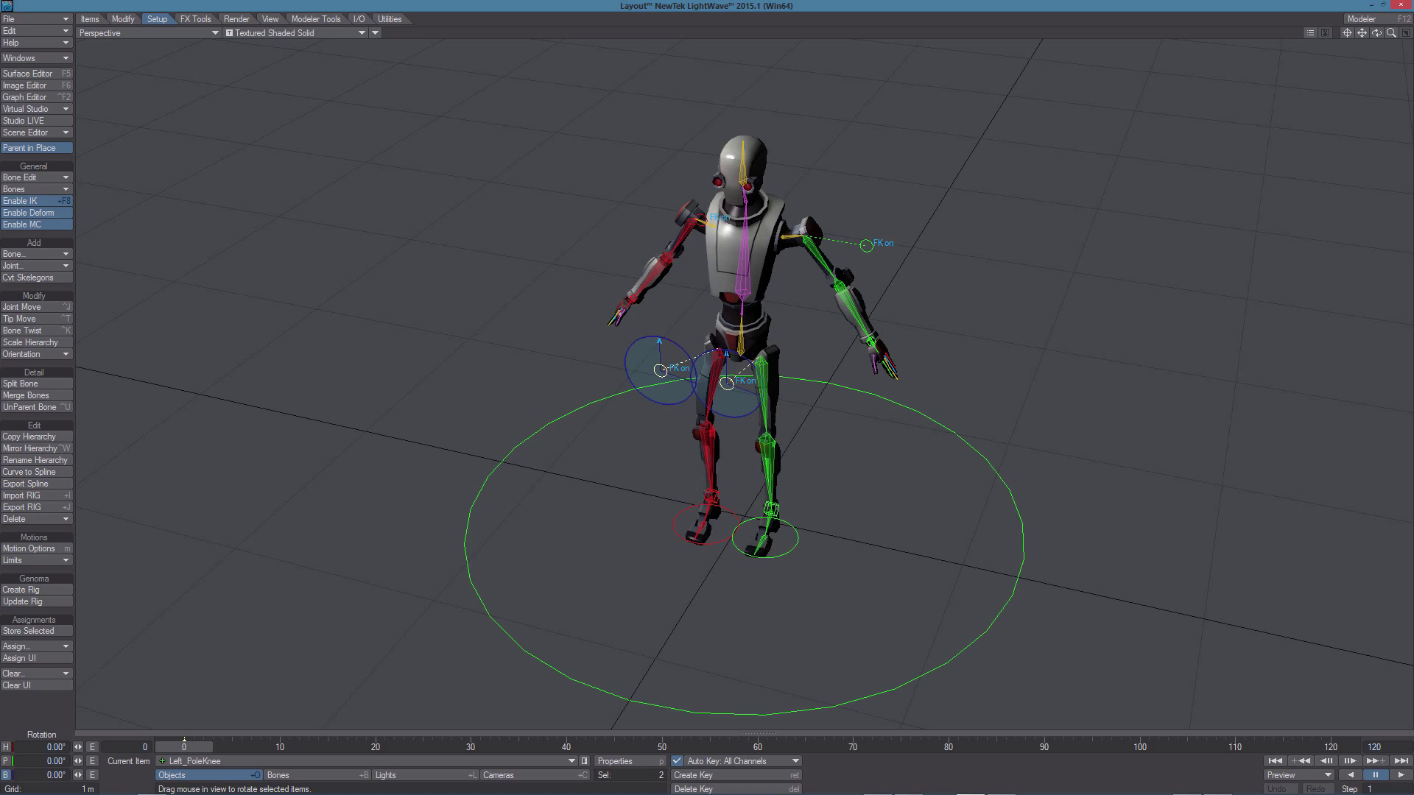
pyautogui.moveTo(727, 354); pyautogui.dragTo(749, 368)
pyautogui.moveTo(770, 442); pyautogui.dragTo(758, 442, button='right')
pyautogui.moveTo(745, 363); pyautogui.dragTo(754, 374, button='right')
pyautogui.moveTo(780, 442); pyautogui.dragTo(644, 402, button='right')
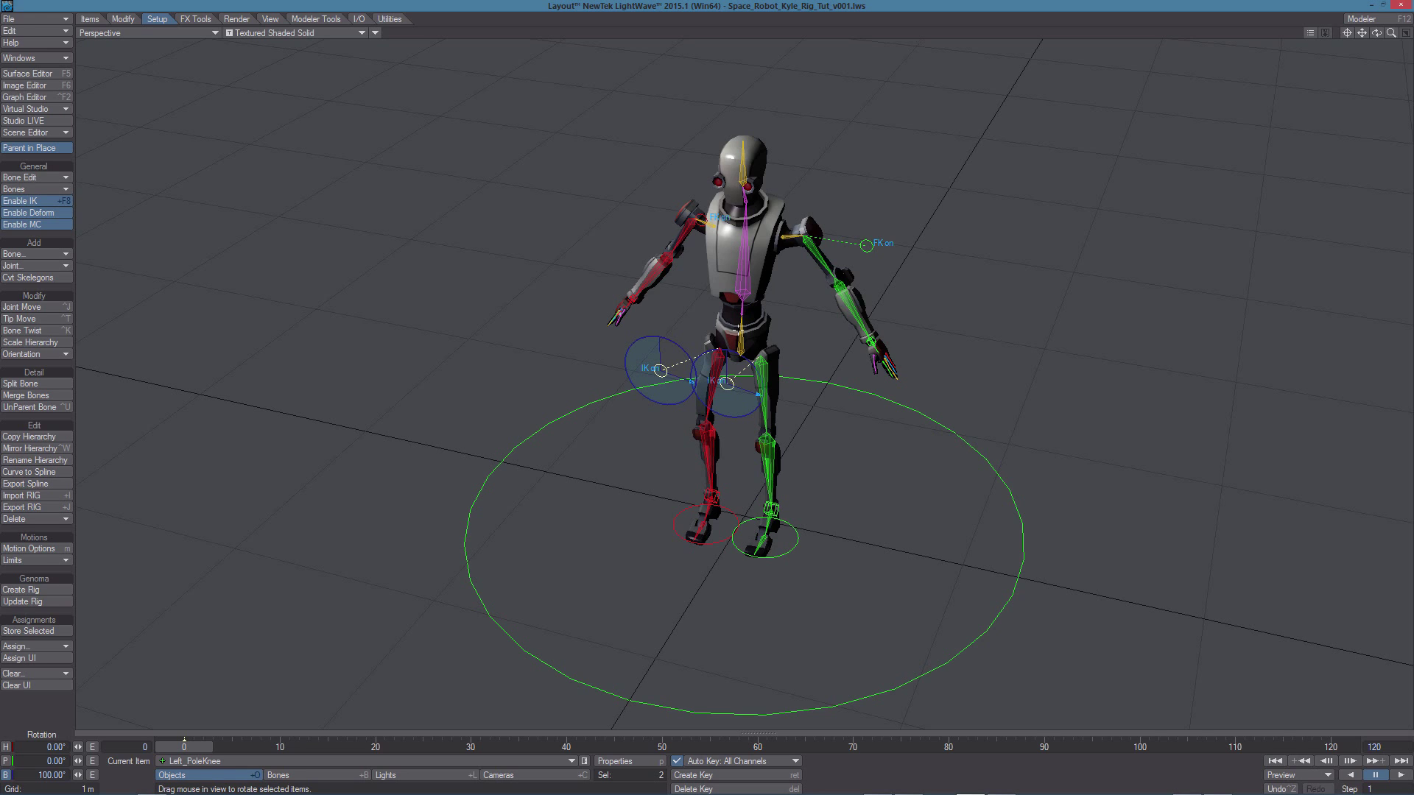
# Try moving the Hips bone sideways with the legs in IK mode.
pyautogui.click(738, 330)
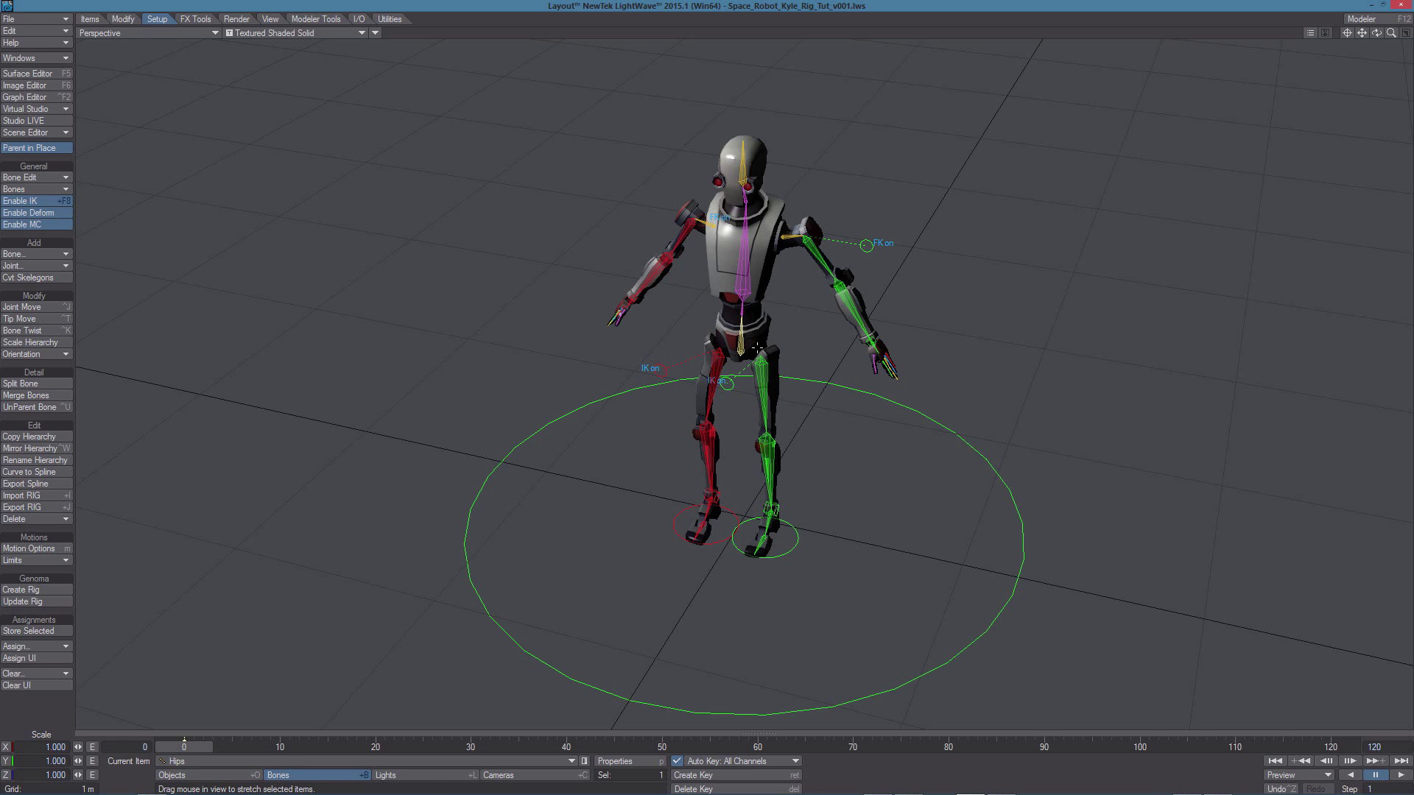
pyautogui.press('t')
pyautogui.moveTo(757, 346); pyautogui.dragTo(804, 355)
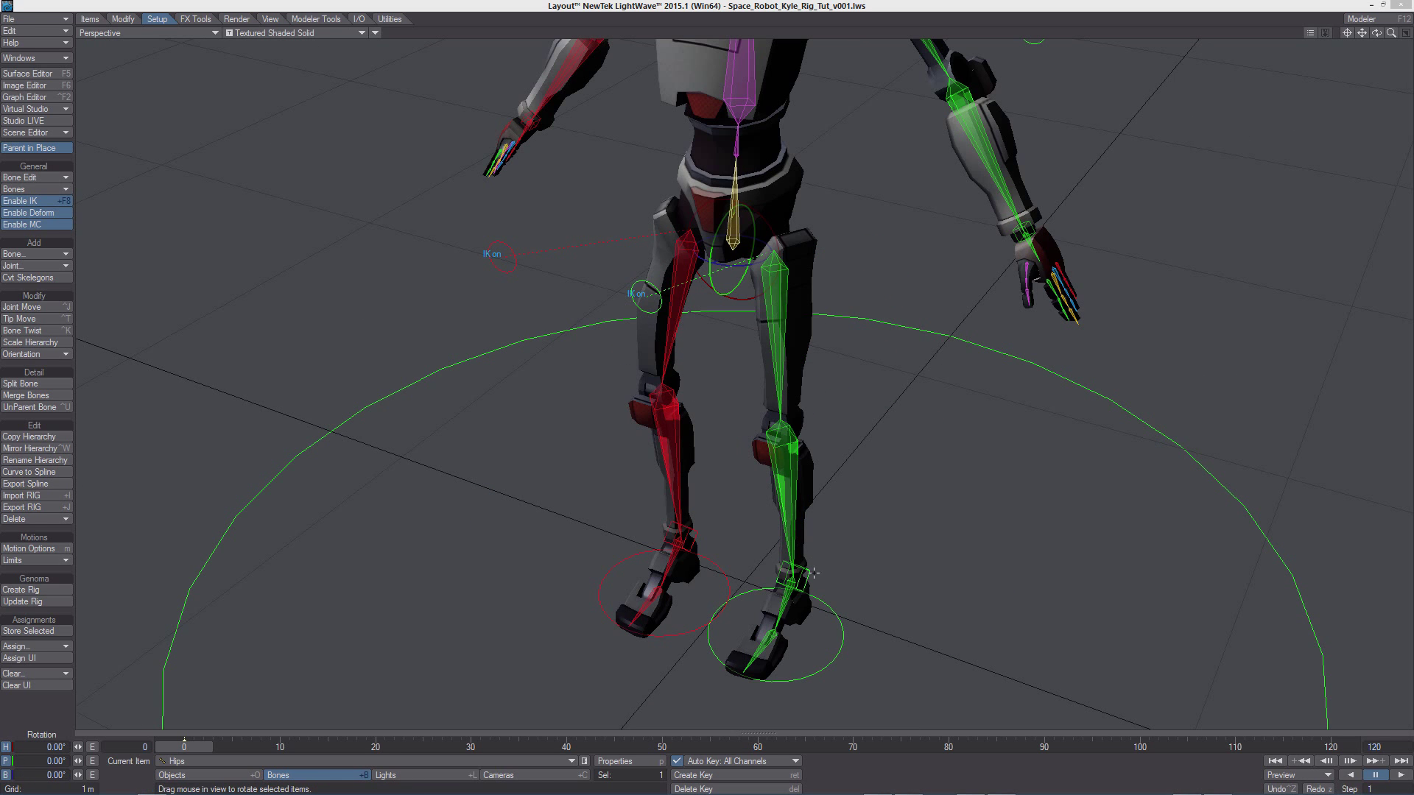
# Raise the left foot world control to about X 232 mm, Y 282 mm, Z -260 mm and tilt it slightly.
pyautogui.click(831, 605)
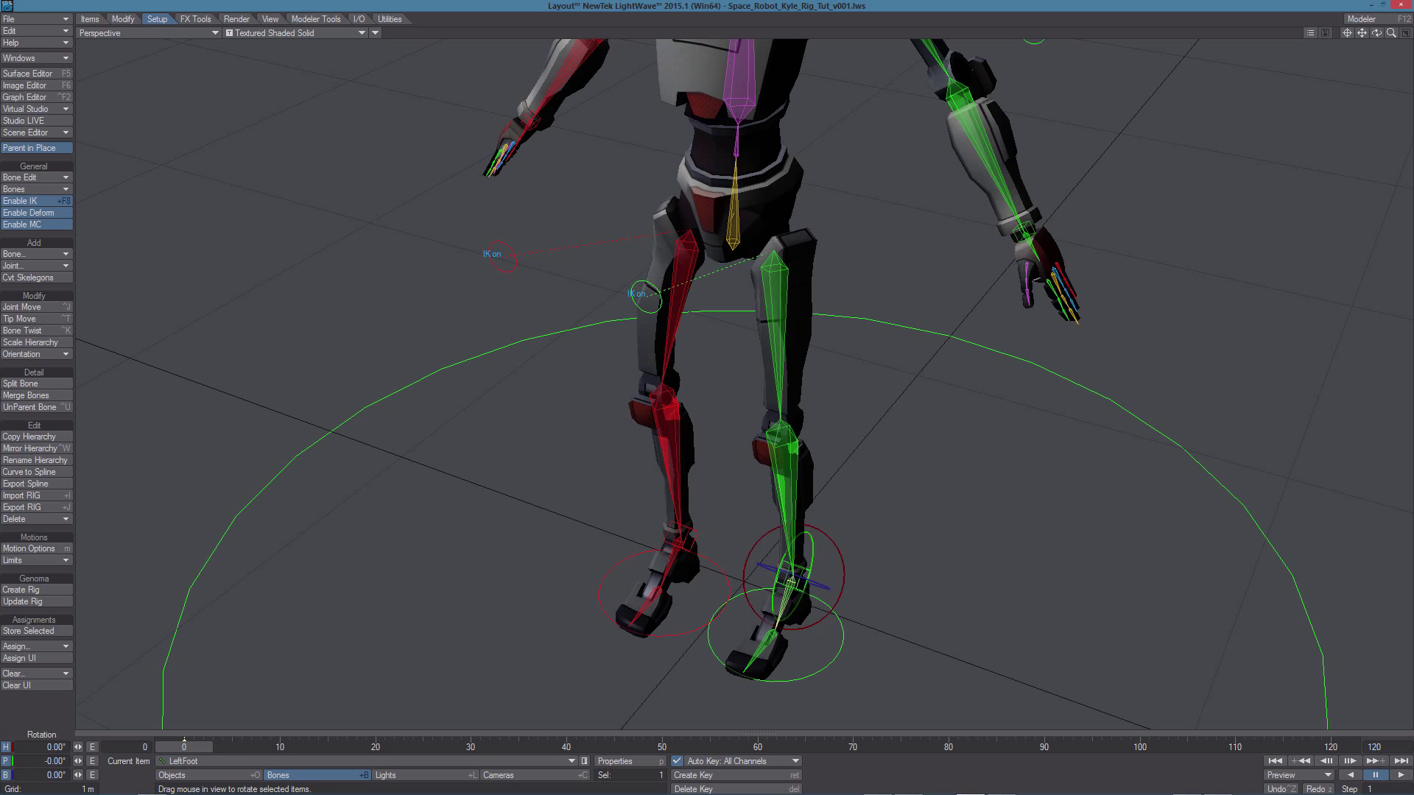
pyautogui.click(831, 607)
pyautogui.moveTo(930, 726); pyautogui.dragTo(930, 653, button='right')
pyautogui.moveTo(931, 654); pyautogui.dragTo(948, 718)
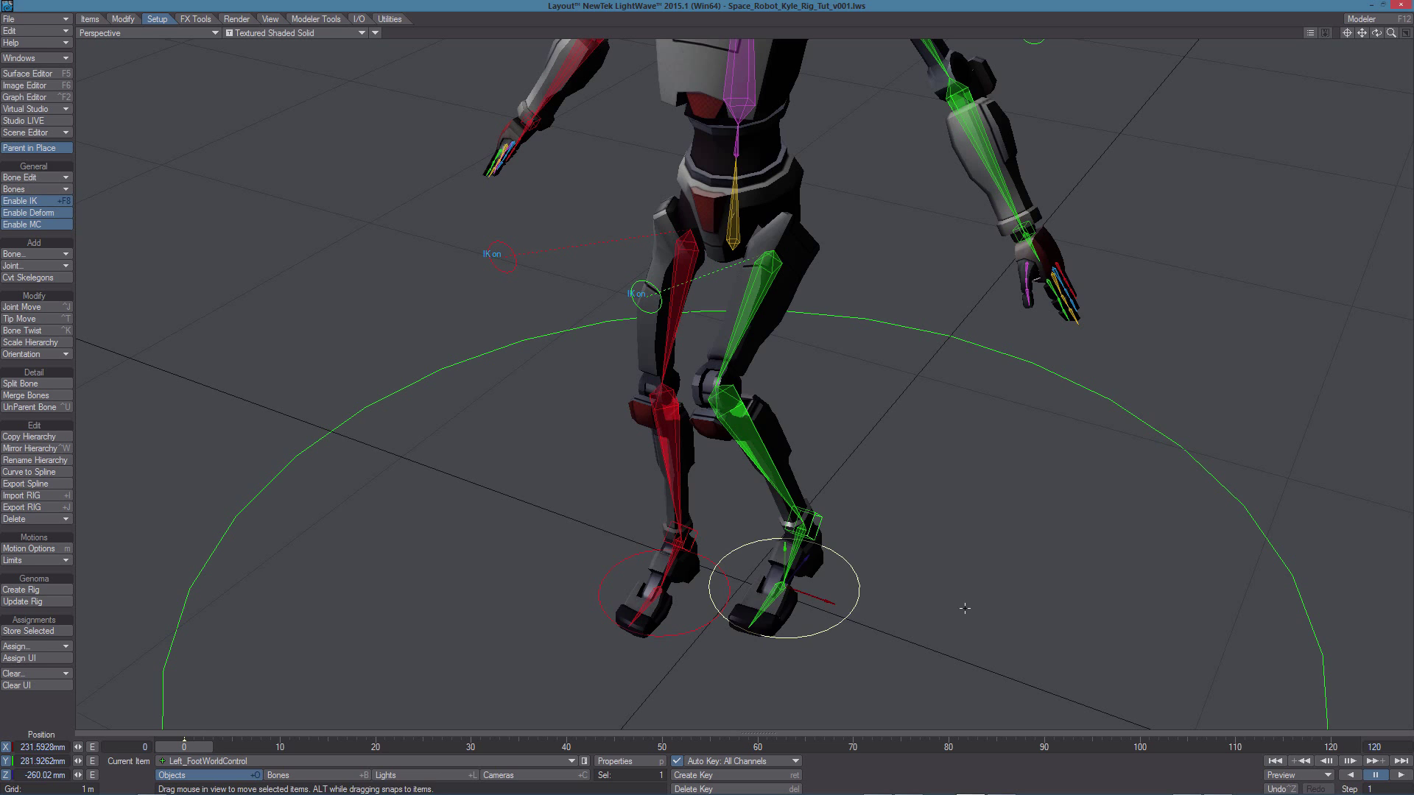
pyautogui.press('y')
pyautogui.moveTo(966, 606); pyautogui.dragTo(1013, 611)
pyautogui.moveTo(980, 703); pyautogui.dragTo(969, 571)
# Rotate the left foot IK goal to about -2.7° heading and -9° pitch, and the LeftToes bone to about -8° pitch.
pyautogui.click(799, 521)
pyautogui.moveTo(799, 525); pyautogui.dragTo(928, 512)
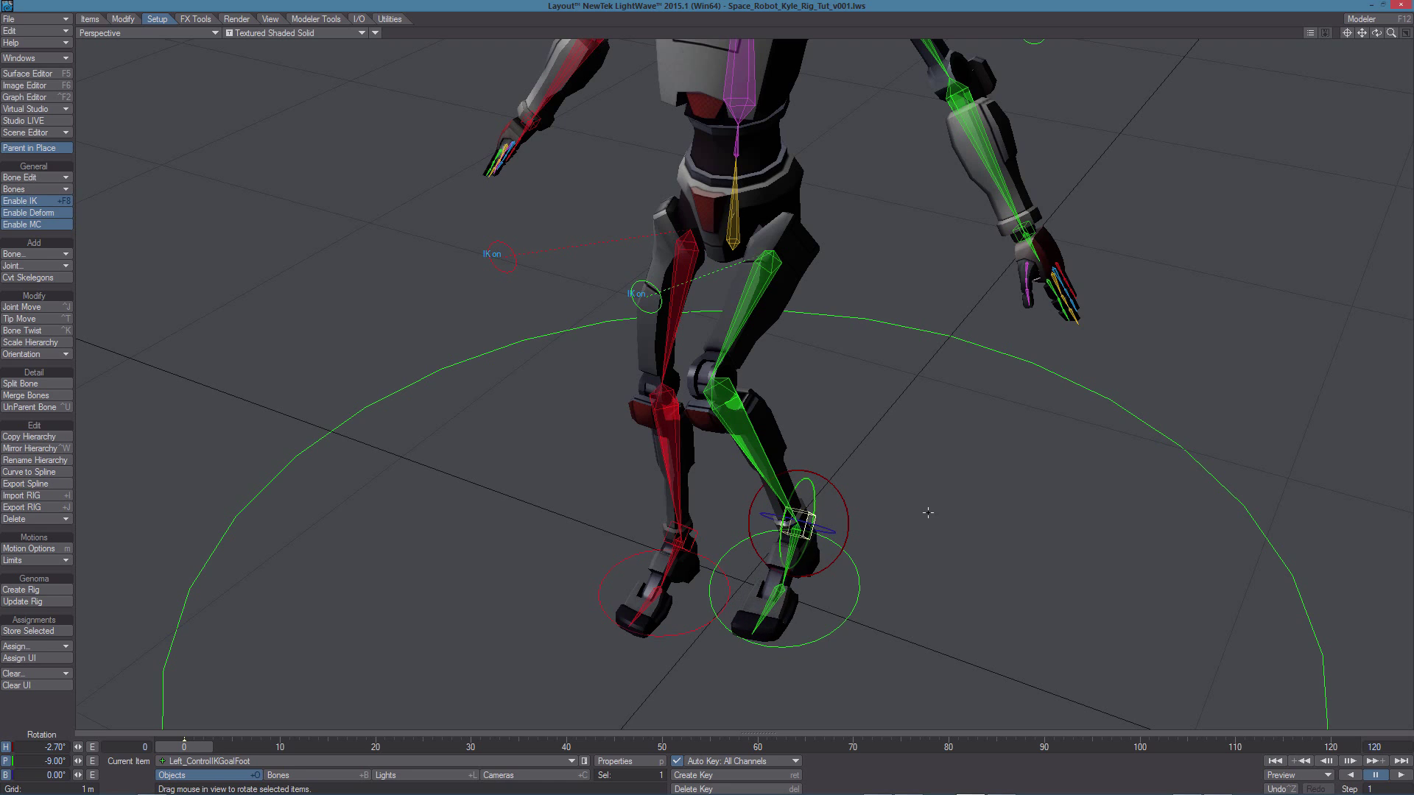
pyautogui.click(778, 591)
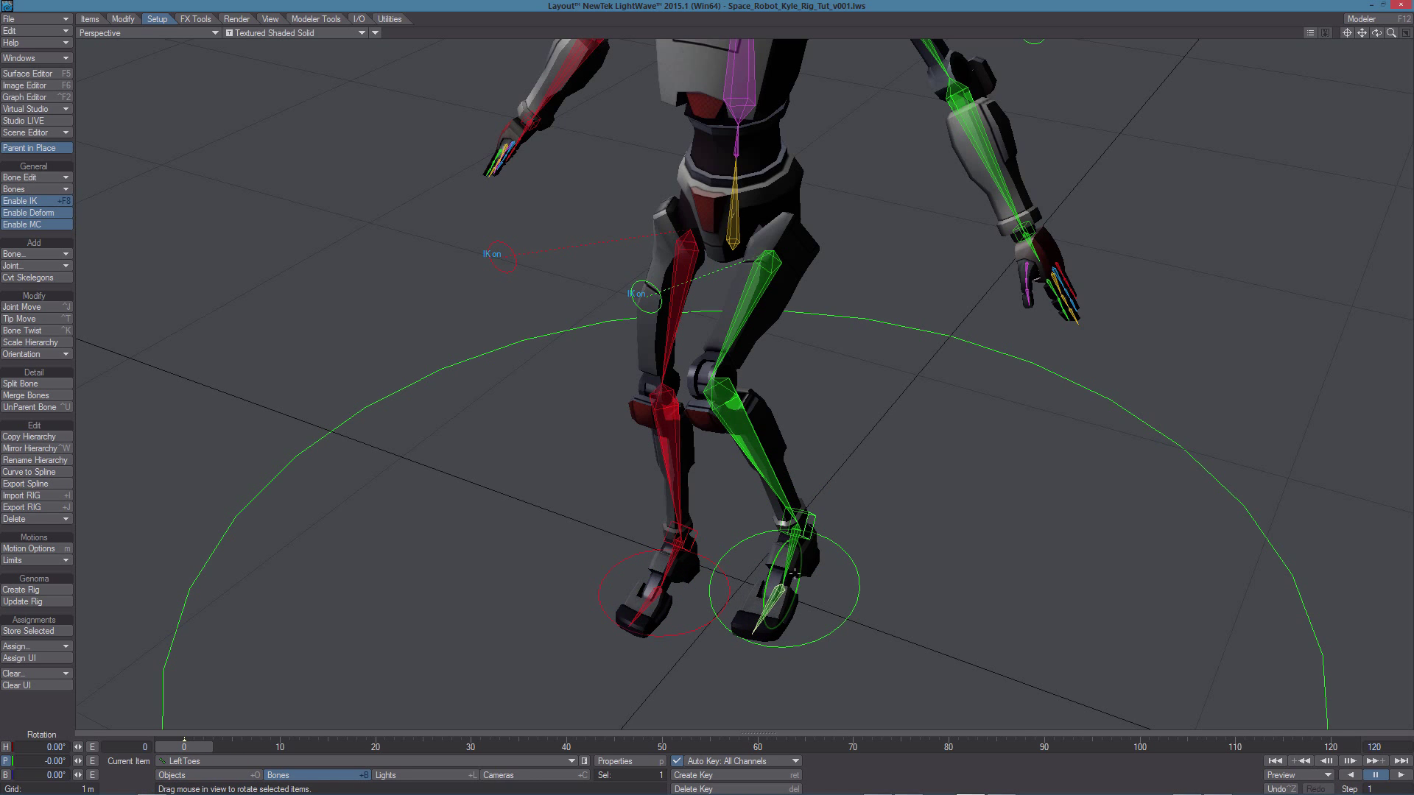
pyautogui.moveTo(795, 574)
pyautogui.mouseDown()
pyautogui.moveTo(796, 611)
pyautogui.moveTo(796, 560)
pyautogui.moveTo(796, 575)
pyautogui.mouseUp()
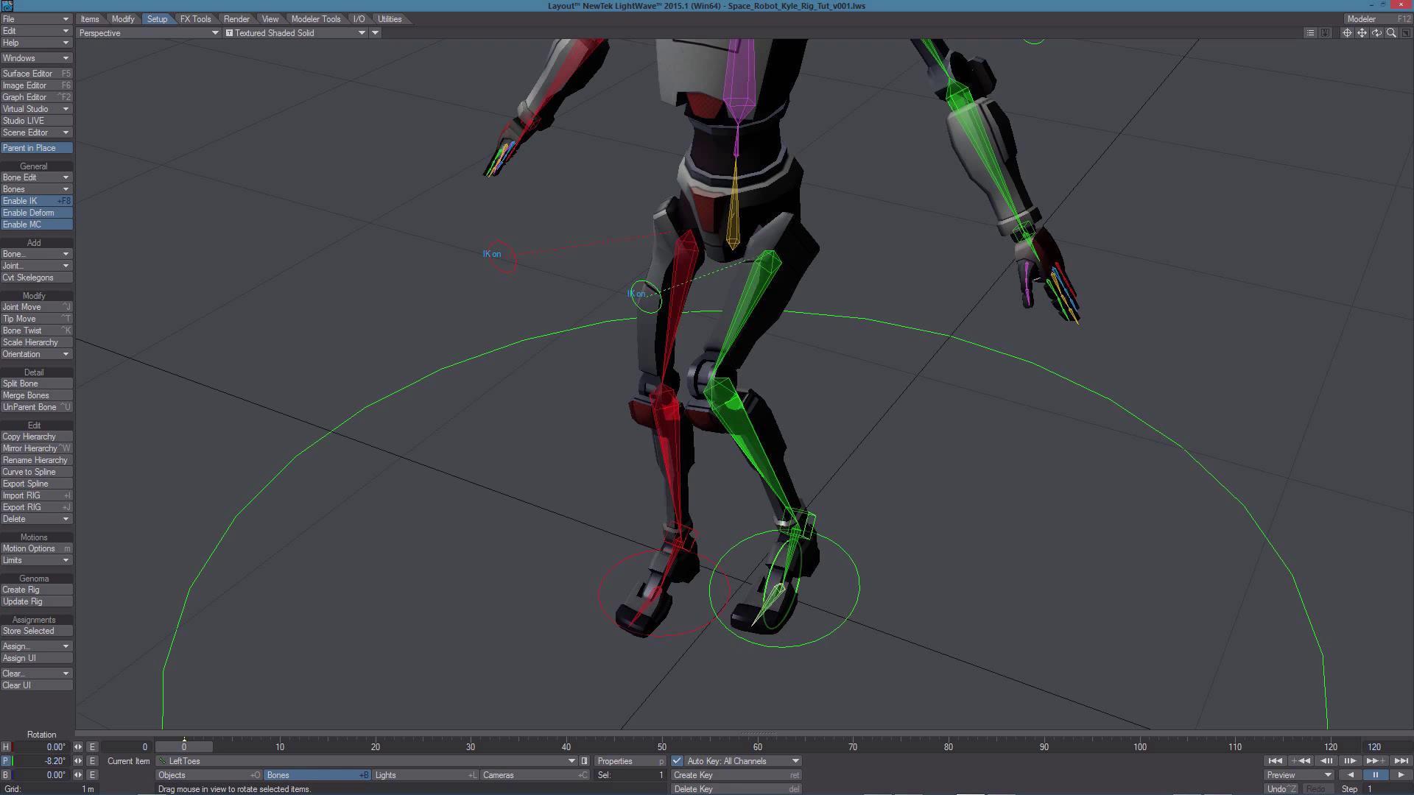
# Select the left upper leg, lower leg and foot bones in turn to examine how IK drives them.
pyautogui.click(748, 300)
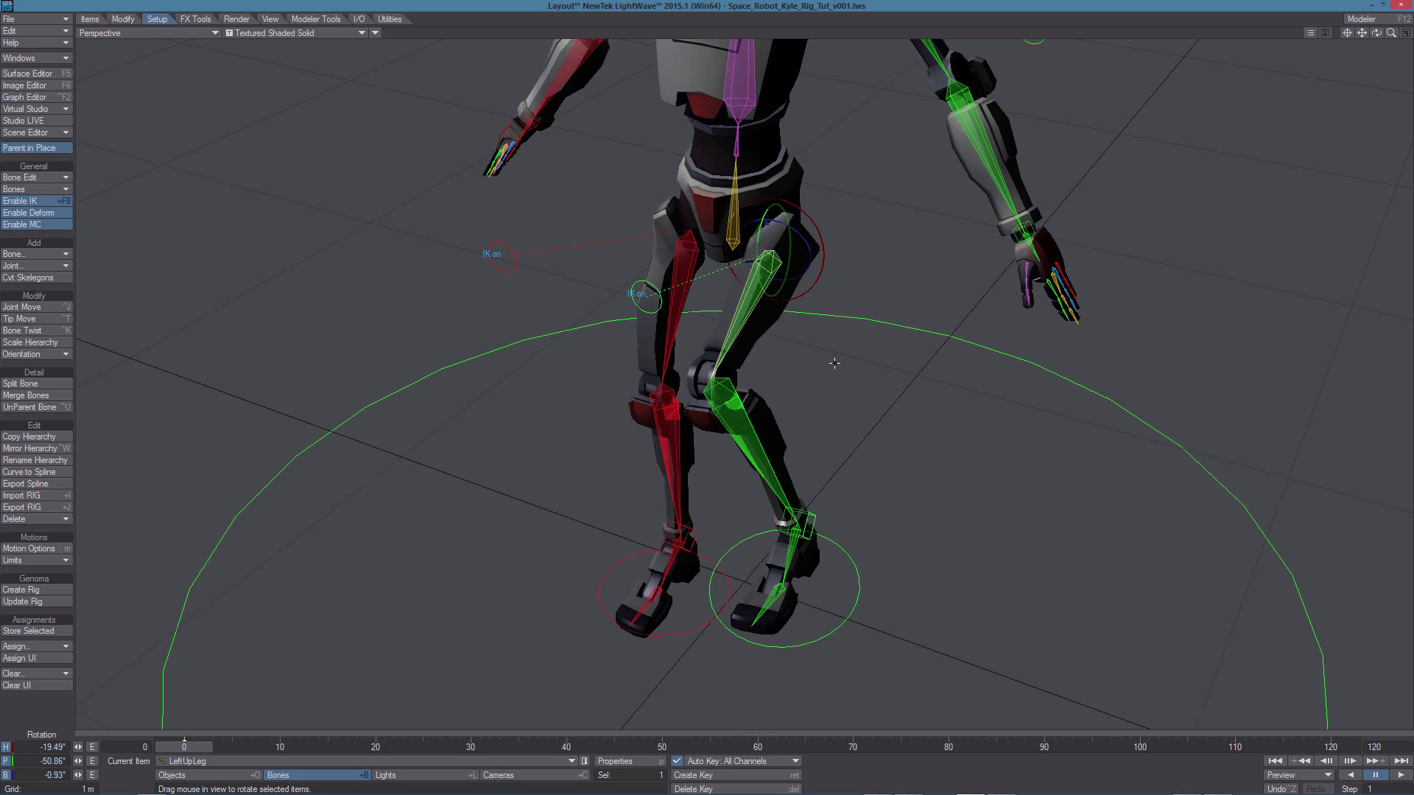
pyautogui.click(746, 433)
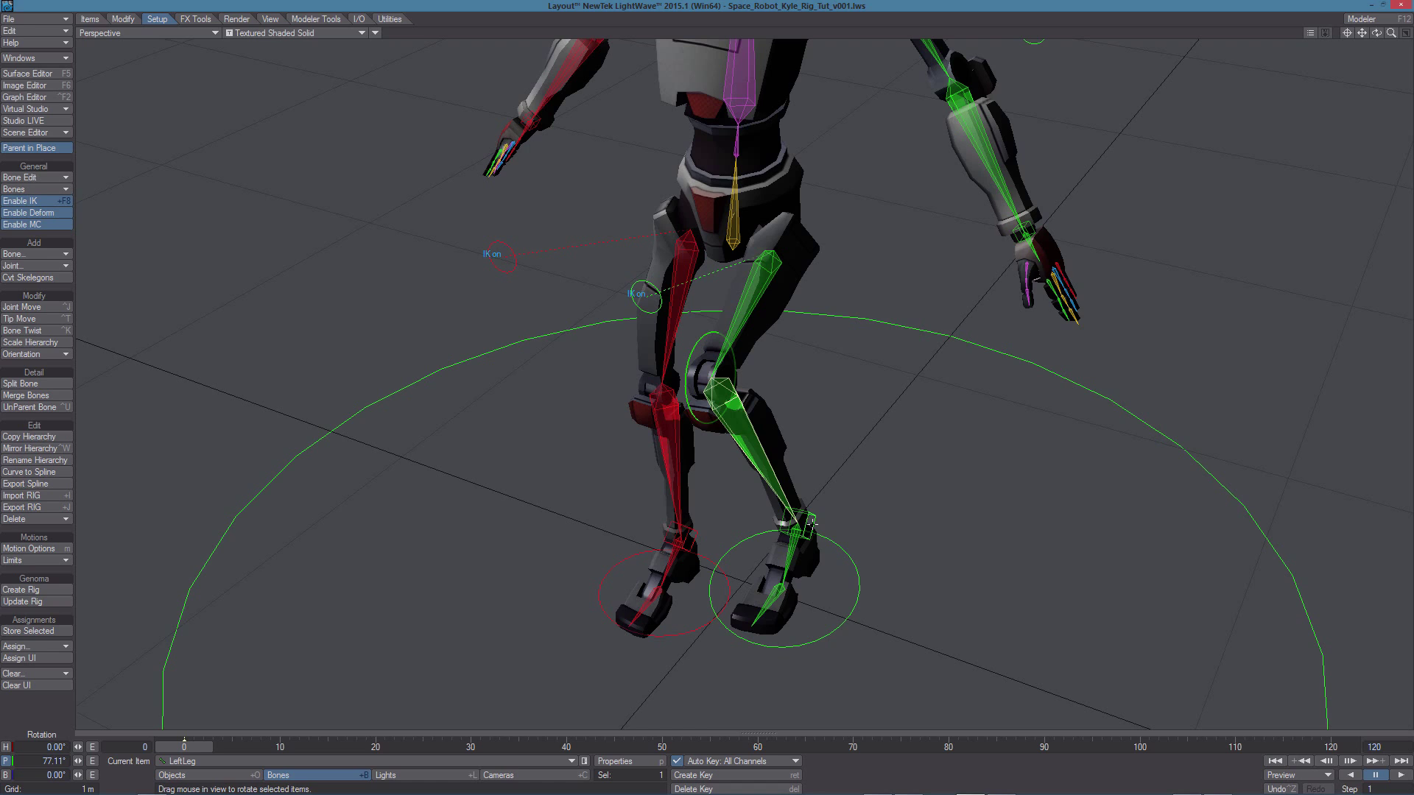
pyautogui.click(796, 543)
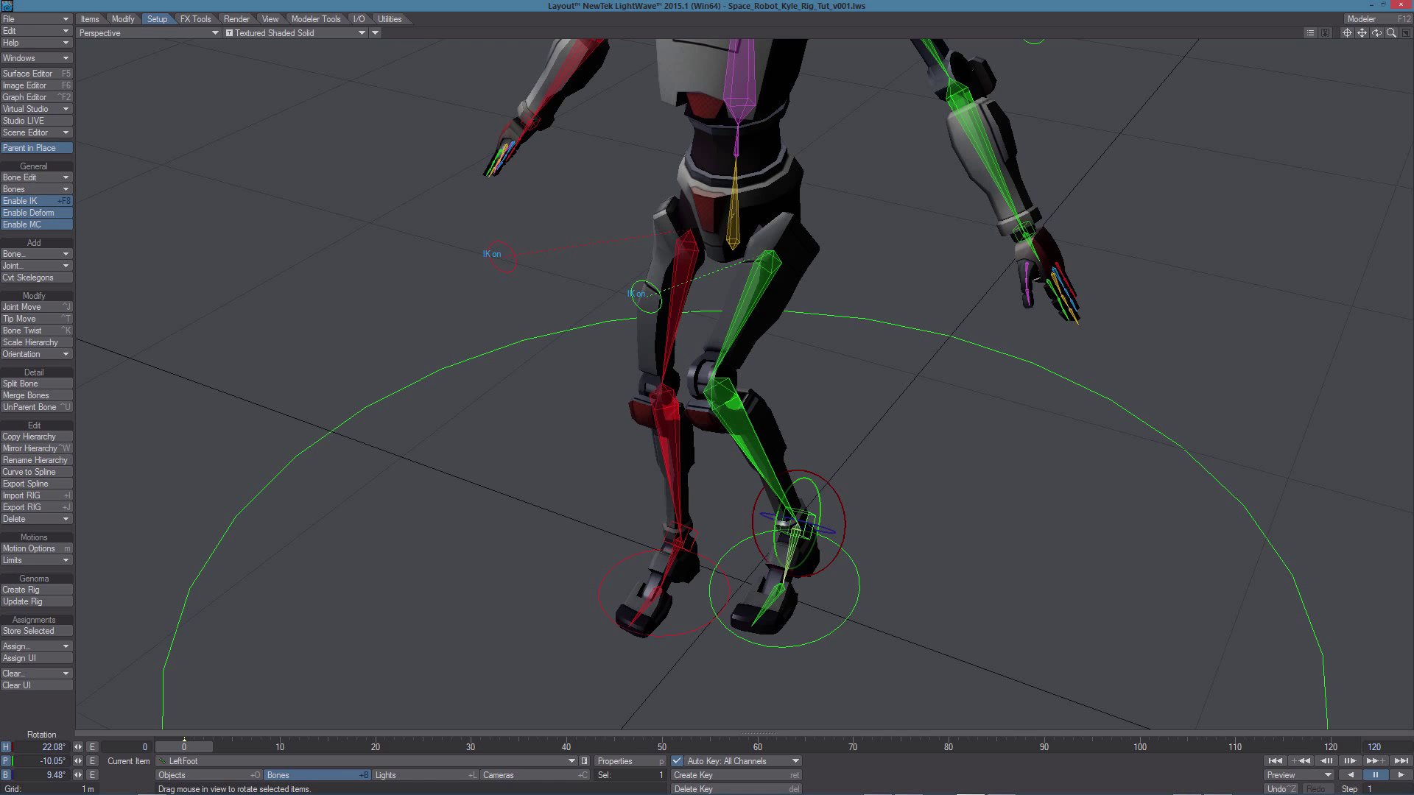
pyautogui.click(743, 432)
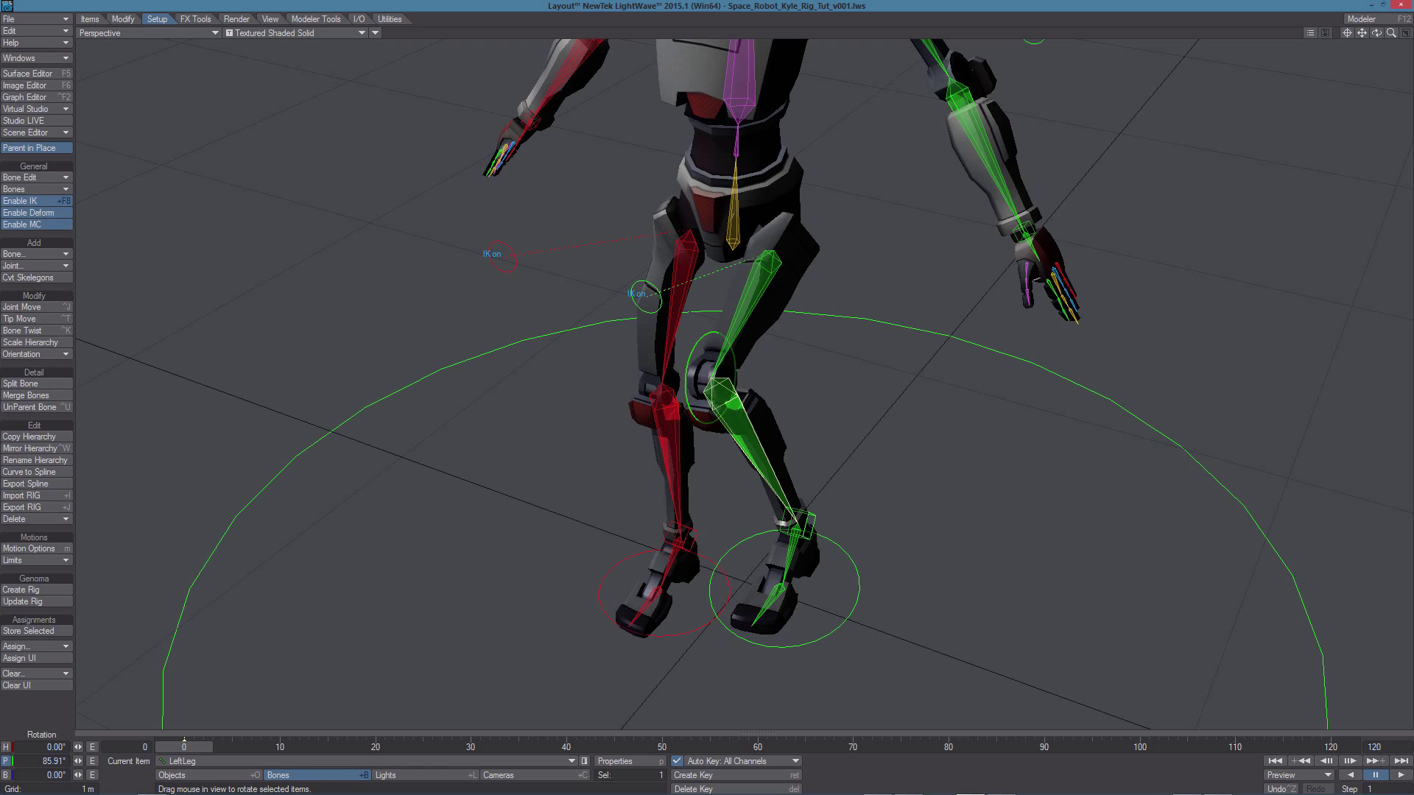
pyautogui.press('Up')
pyautogui.hotkey('ctrl', 'z')
pyautogui.scroll(-3, 856, 385)
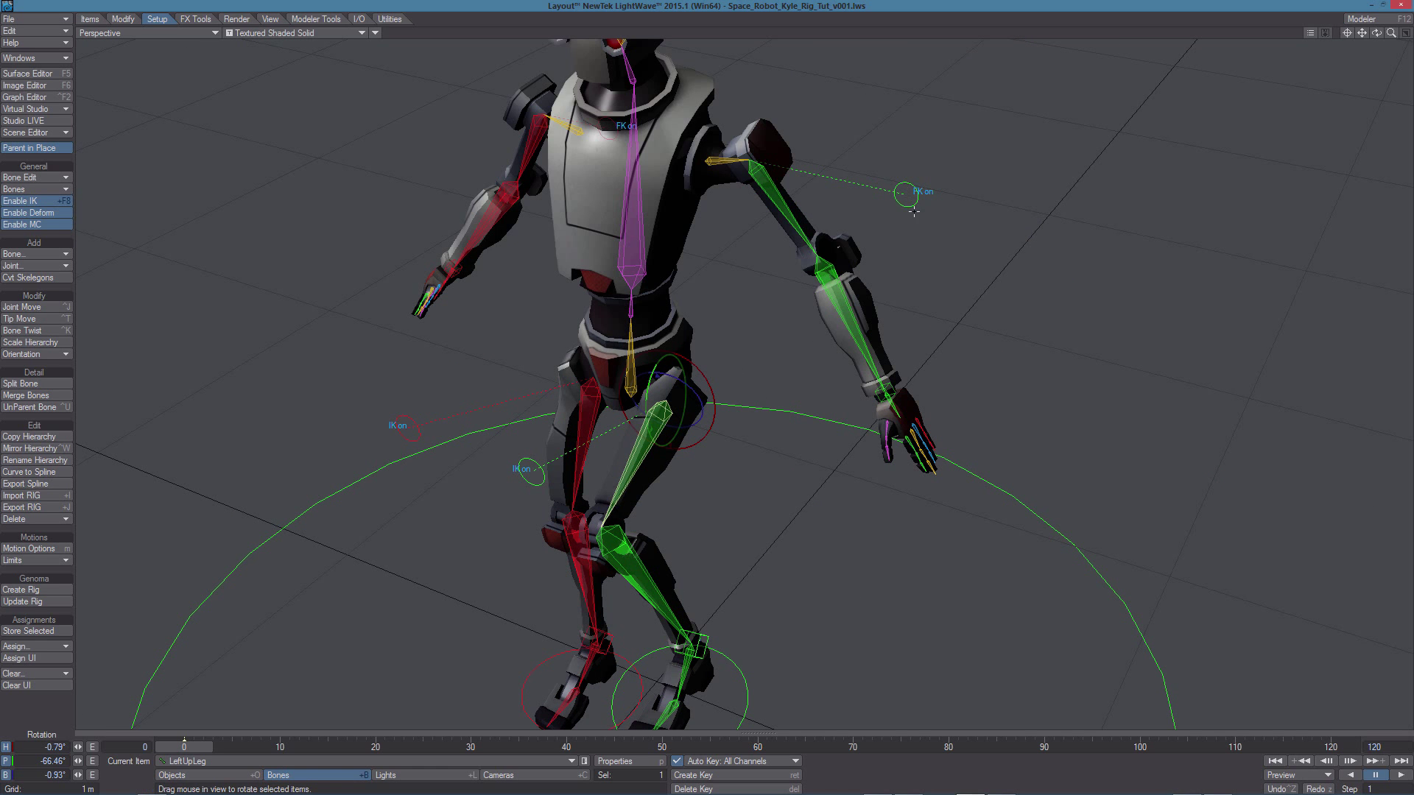
# Rotate the LeftShoulder bone to about -6° heading and bend the shoulder, upper arm and forearm together by about 13° pitch.
pyautogui.click(728, 162)
pyautogui.moveTo(727, 162)
pyautogui.mouseDown()
pyautogui.moveTo(759, 151)
pyautogui.moveTo(711, 177)
pyautogui.moveTo(674, 162)
pyautogui.moveTo(699, 164)
pyautogui.mouseUp()
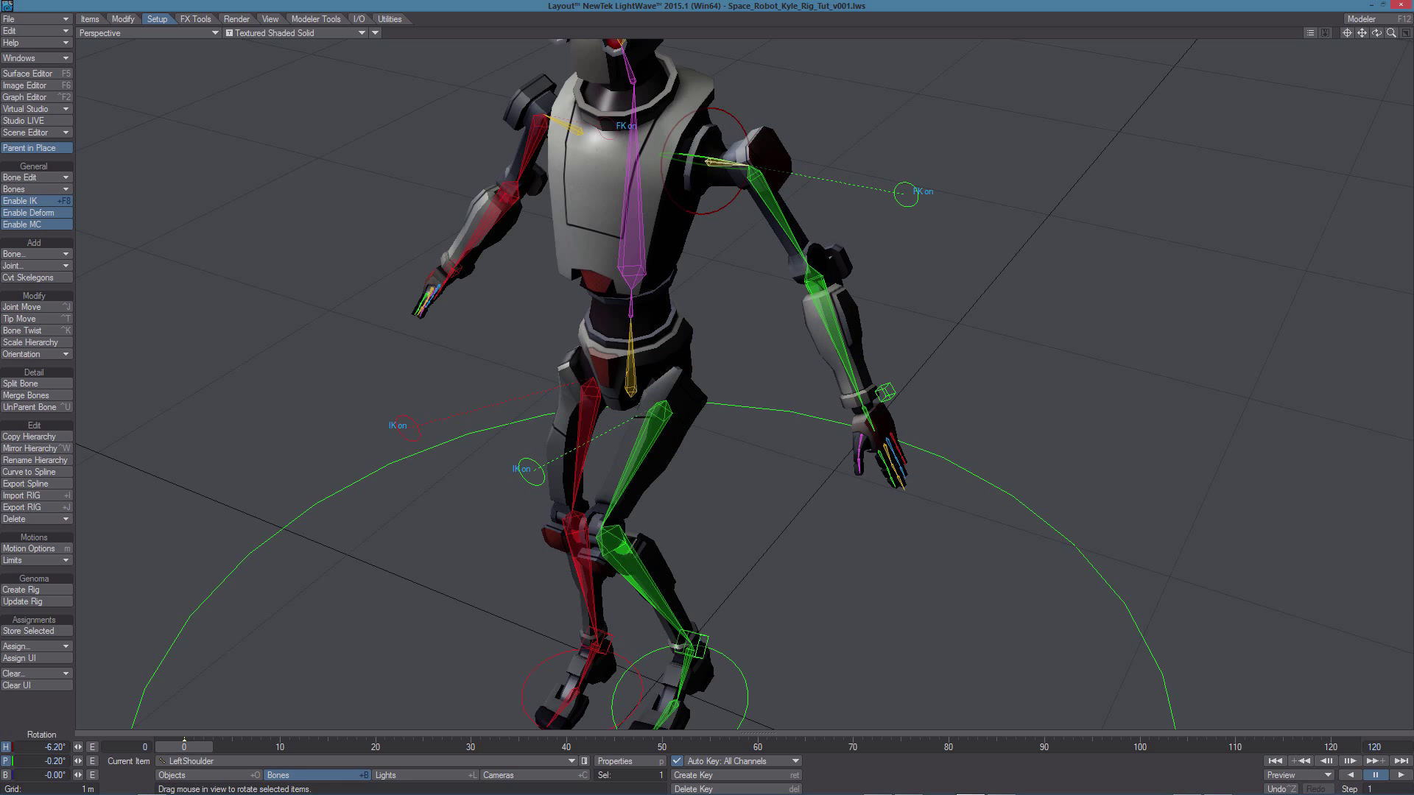
pyautogui.keyDown('shift'); pyautogui.click(776, 212); pyautogui.keyUp('shift')
pyautogui.keyDown('shift'); pyautogui.click(831, 320); pyautogui.keyUp('shift')
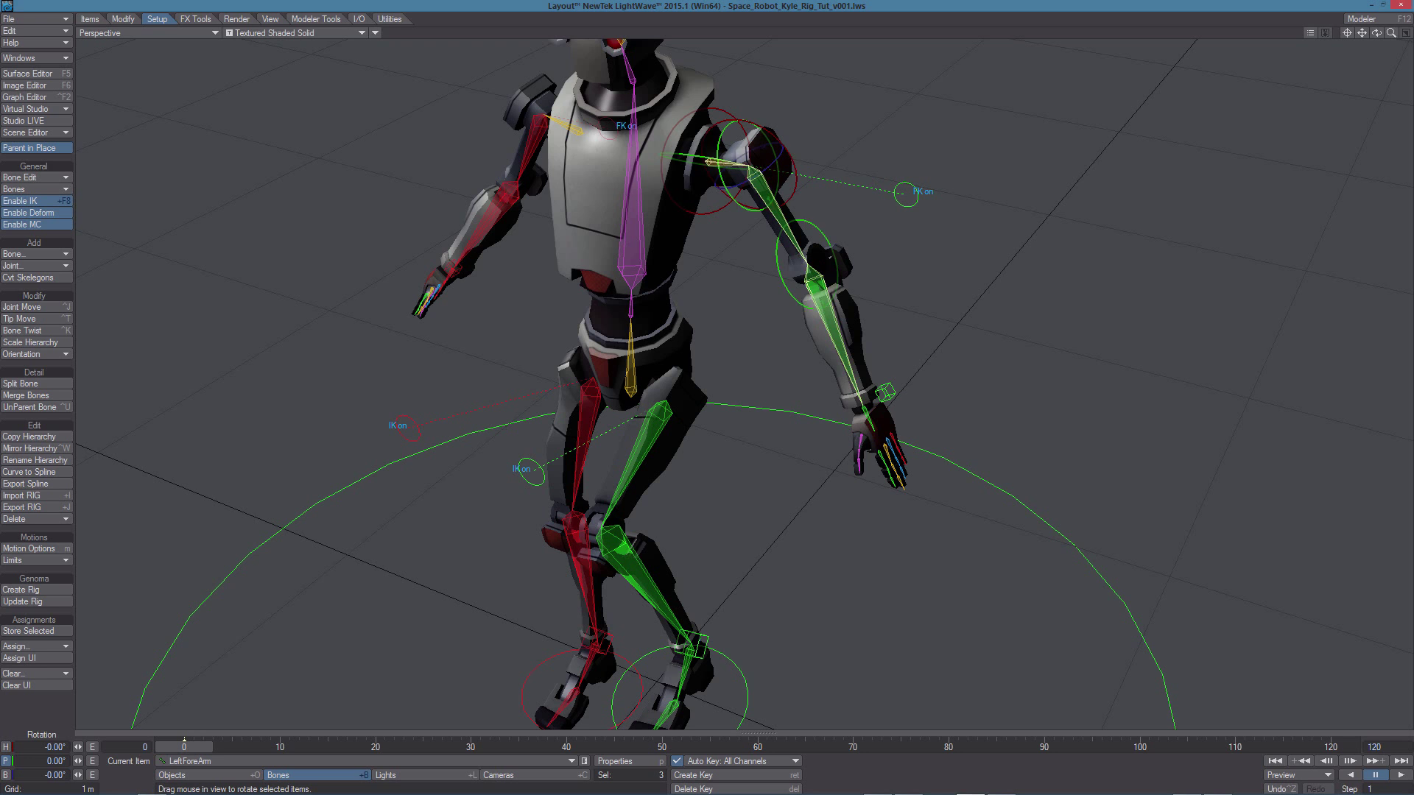
pyautogui.moveTo(830, 321); pyautogui.dragTo(796, 345)
pyautogui.moveTo(795, 345); pyautogui.dragTo(896, 392, button='right')
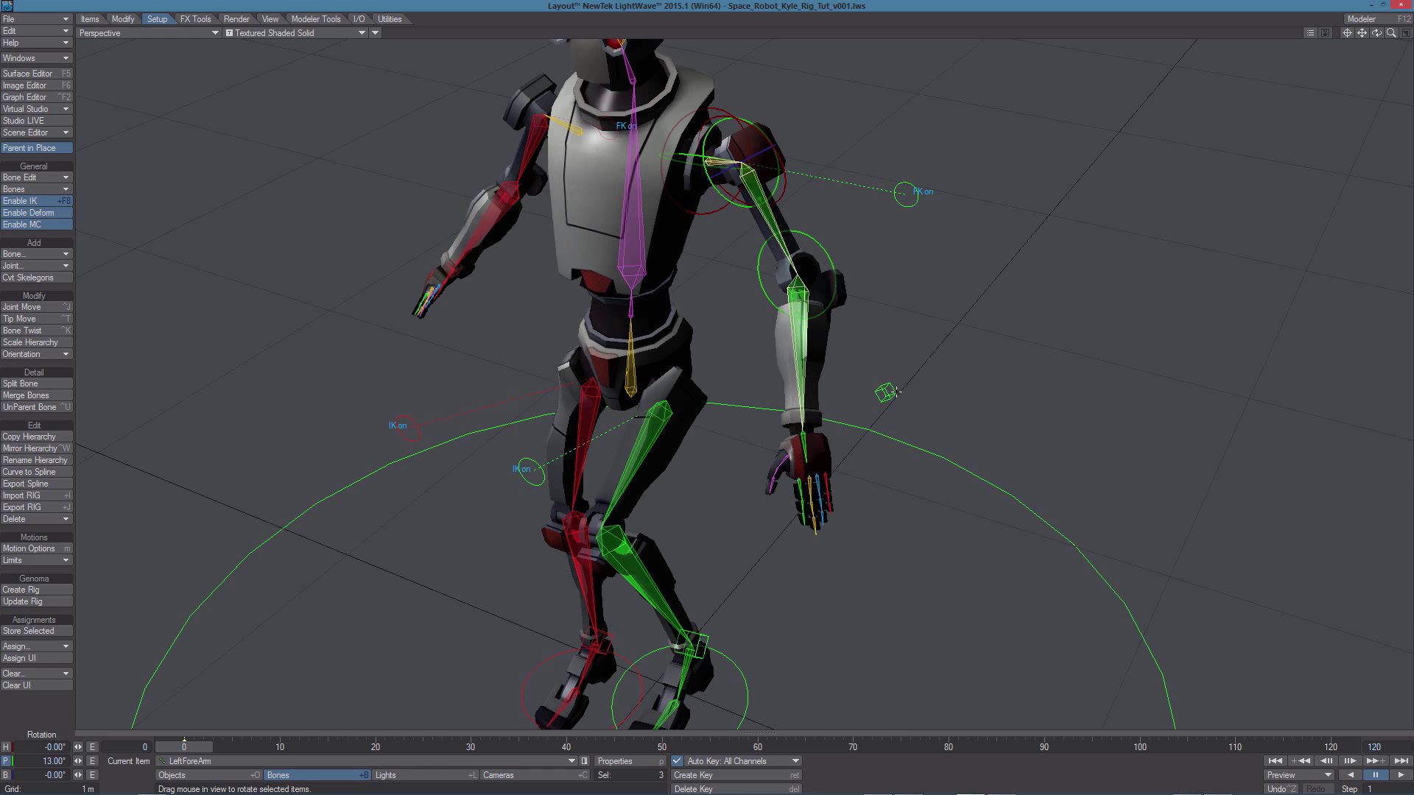
# Rotate the LeftHand bone and curl the left fingers with the square finger control.
pyautogui.click(807, 446)
pyautogui.moveTo(807, 445)
pyautogui.mouseDown()
pyautogui.moveTo(818, 440)
pyautogui.moveTo(796, 464)
pyautogui.moveTo(818, 450)
pyautogui.mouseUp()
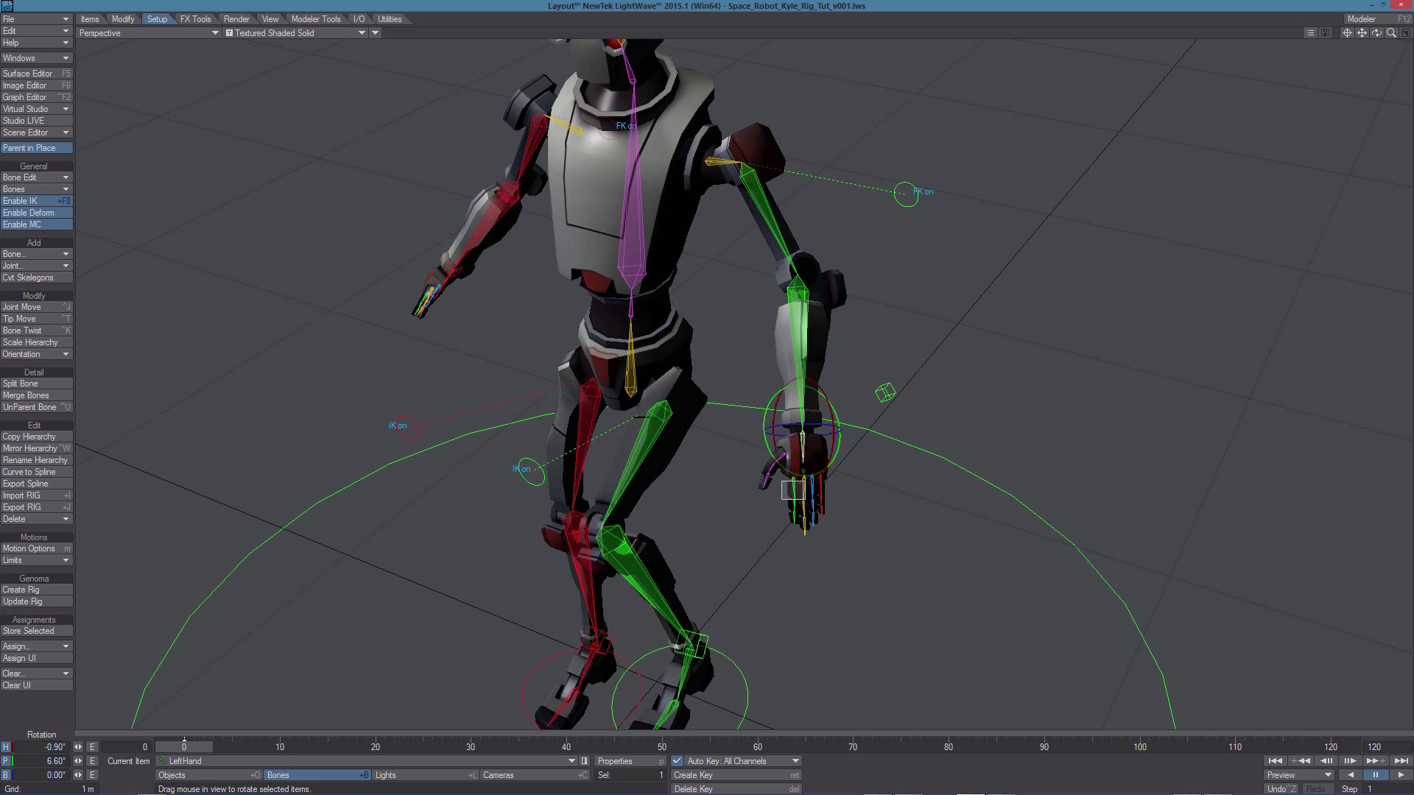
pyautogui.moveTo(805, 500); pyautogui.dragTo(788, 542)
# Switch the left arm to IK by rotating the left elbow pole control to a bank of about 99°.
pyautogui.click(763, 200)
pyautogui.click(906, 193)
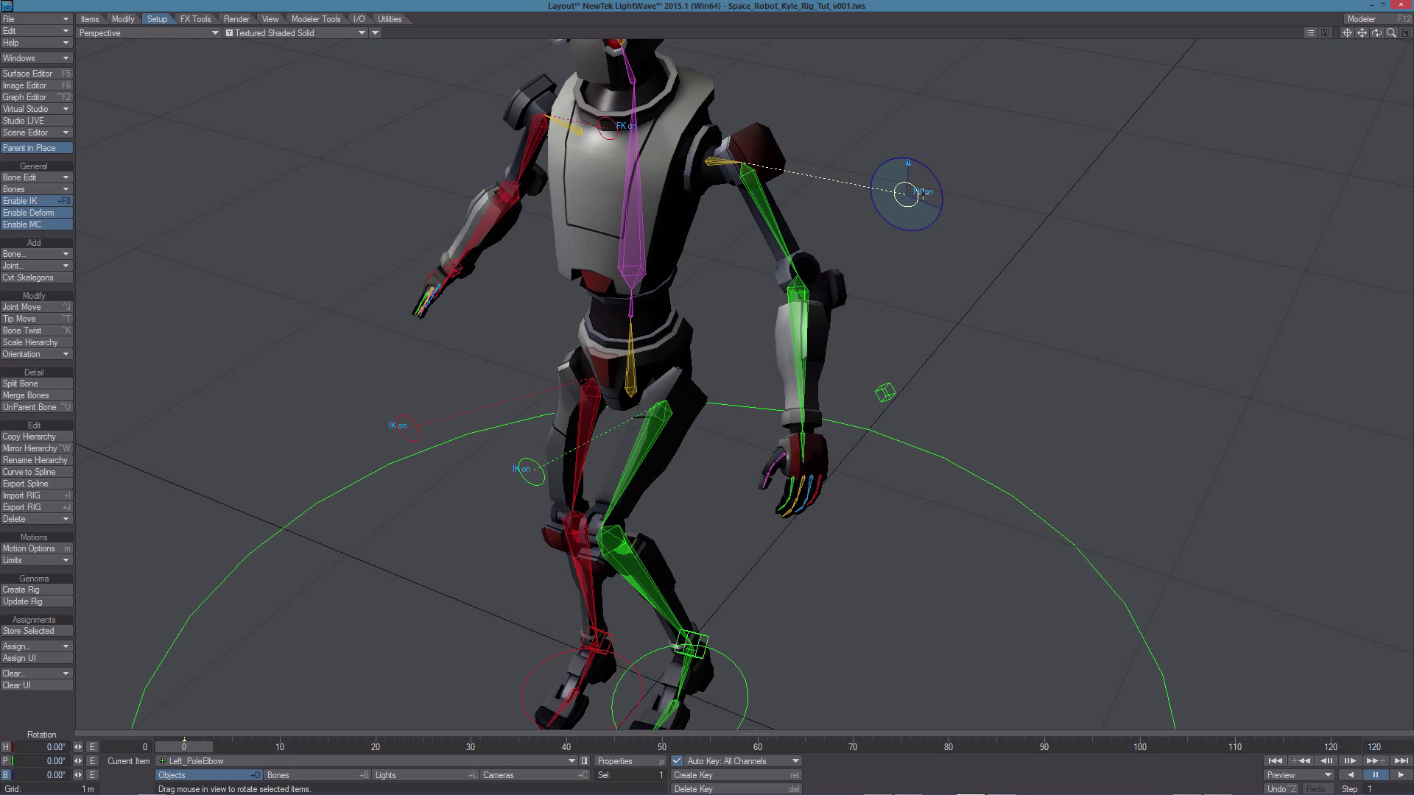
pyautogui.moveTo(1012, 292); pyautogui.dragTo(1120, 294, button='right')
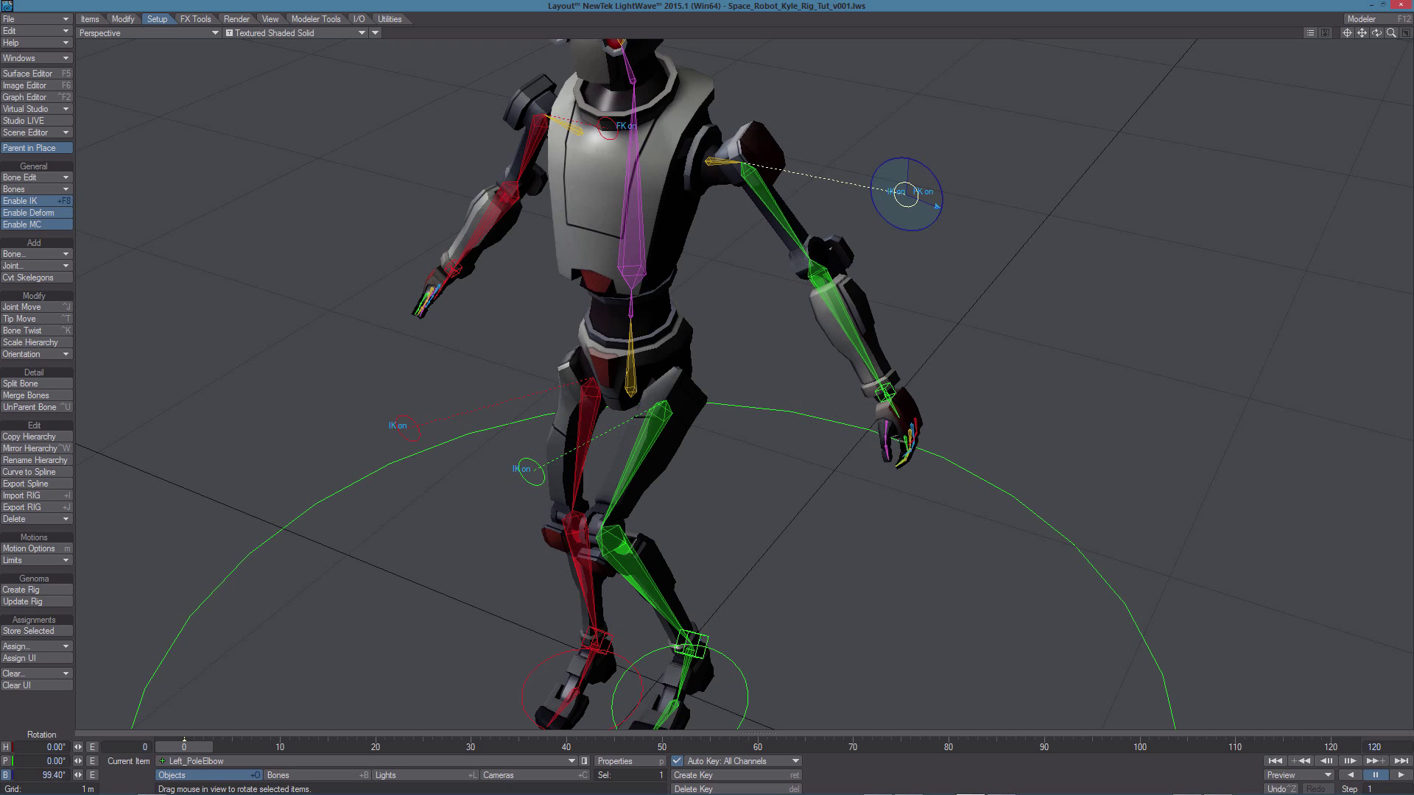
# Move the left hand's IK goal inward toward the robot's hip so the arm follows it.
pyautogui.click(889, 389)
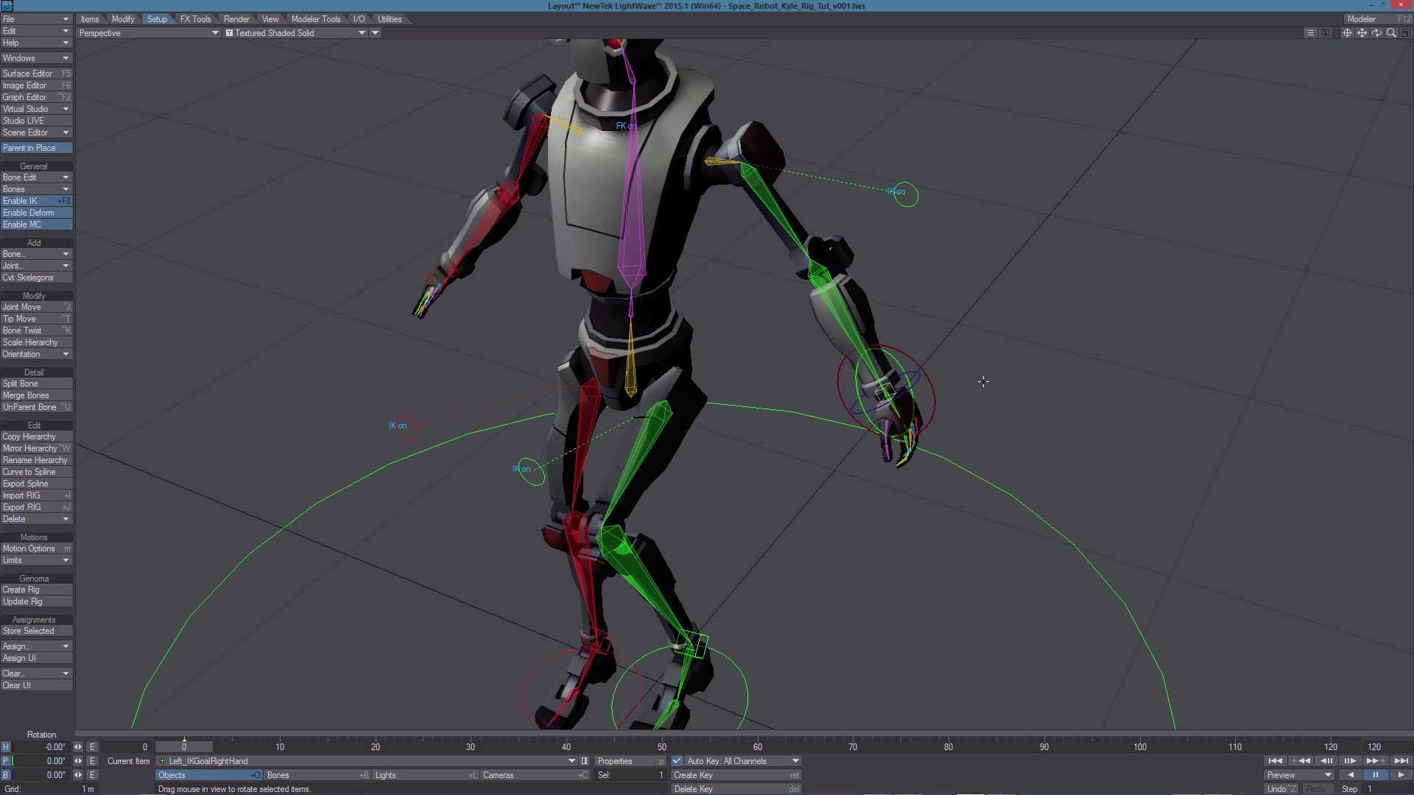
pyautogui.press('t')
pyautogui.moveTo(1028, 413); pyautogui.dragTo(1028, 357, button='right')
pyautogui.moveTo(1029, 413); pyautogui.dragTo(958, 397)
pyautogui.moveTo(817, 330); pyautogui.dragTo(830, 382)
# Rotate the left hand's IK goal to about 27° heading, 72° pitch and -12° bank.
pyautogui.press('y')
pyautogui.moveTo(1042, 383); pyautogui.dragTo(1050, 457)
pyautogui.moveTo(980, 358); pyautogui.dragTo(1038, 363)
pyautogui.moveTo(1038, 363); pyautogui.dragTo(1039, 352, button='right')
pyautogui.moveTo(1038, 352); pyautogui.dragTo(1061, 324)
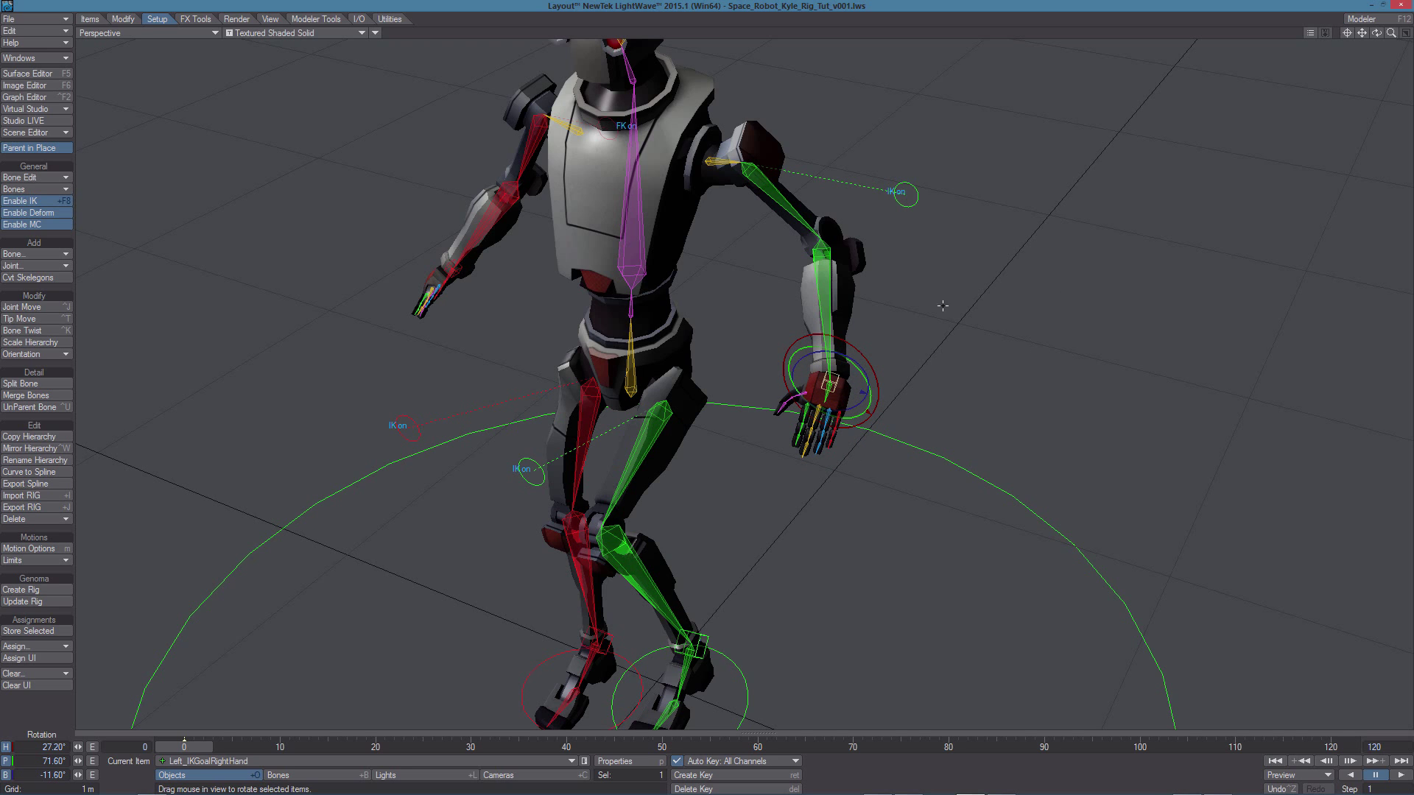
# Move the left elbow pole control to about -82 mm X and -219 mm Y, and the left knee pole control to about -18 mm X.
pyautogui.click(910, 206)
pyautogui.press('t')
pyautogui.moveTo(948, 203); pyautogui.dragTo(891, 238)
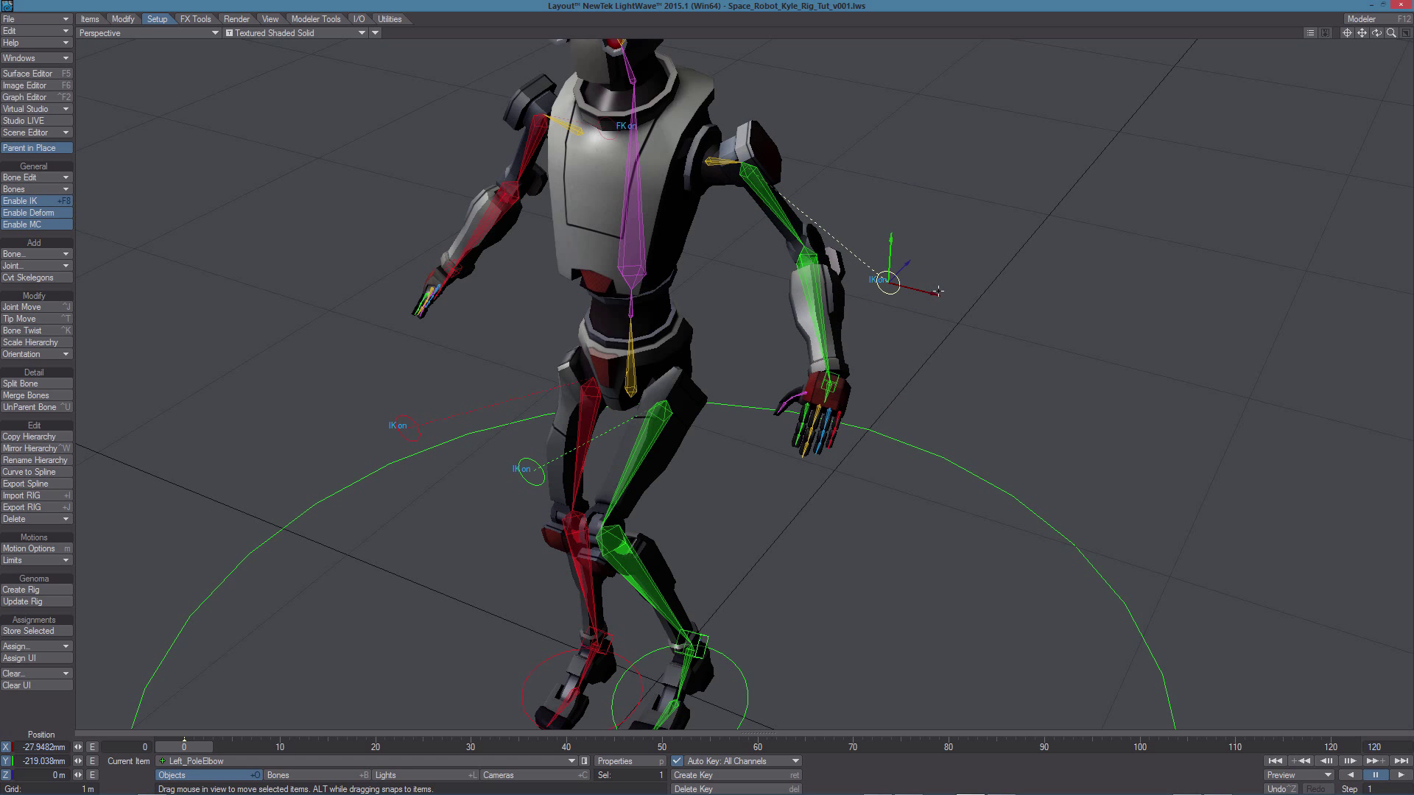
pyautogui.moveTo(939, 291)
pyautogui.mouseDown()
pyautogui.moveTo(870, 258)
pyautogui.moveTo(1039, 324)
pyautogui.moveTo(924, 306)
pyautogui.mouseUp()
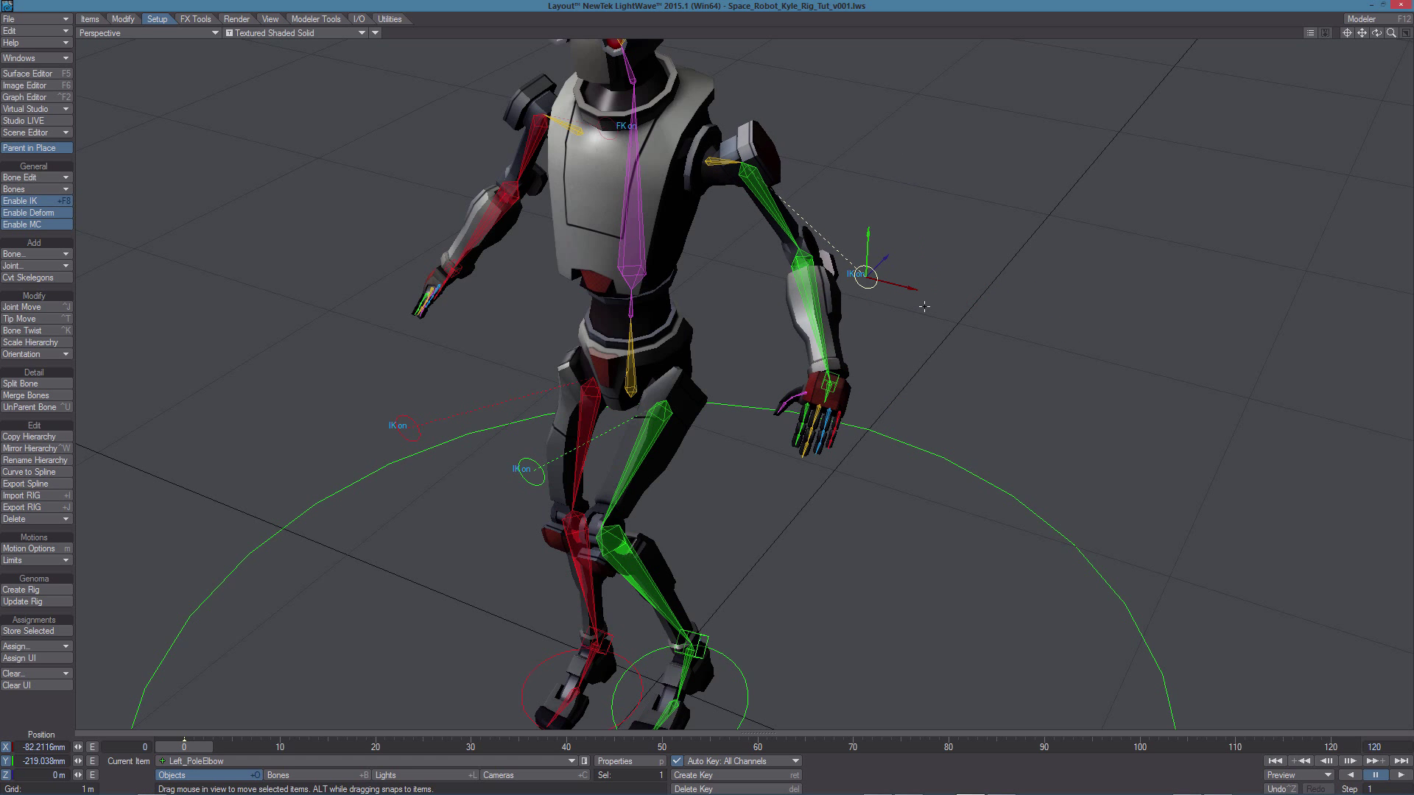
pyautogui.click(540, 475)
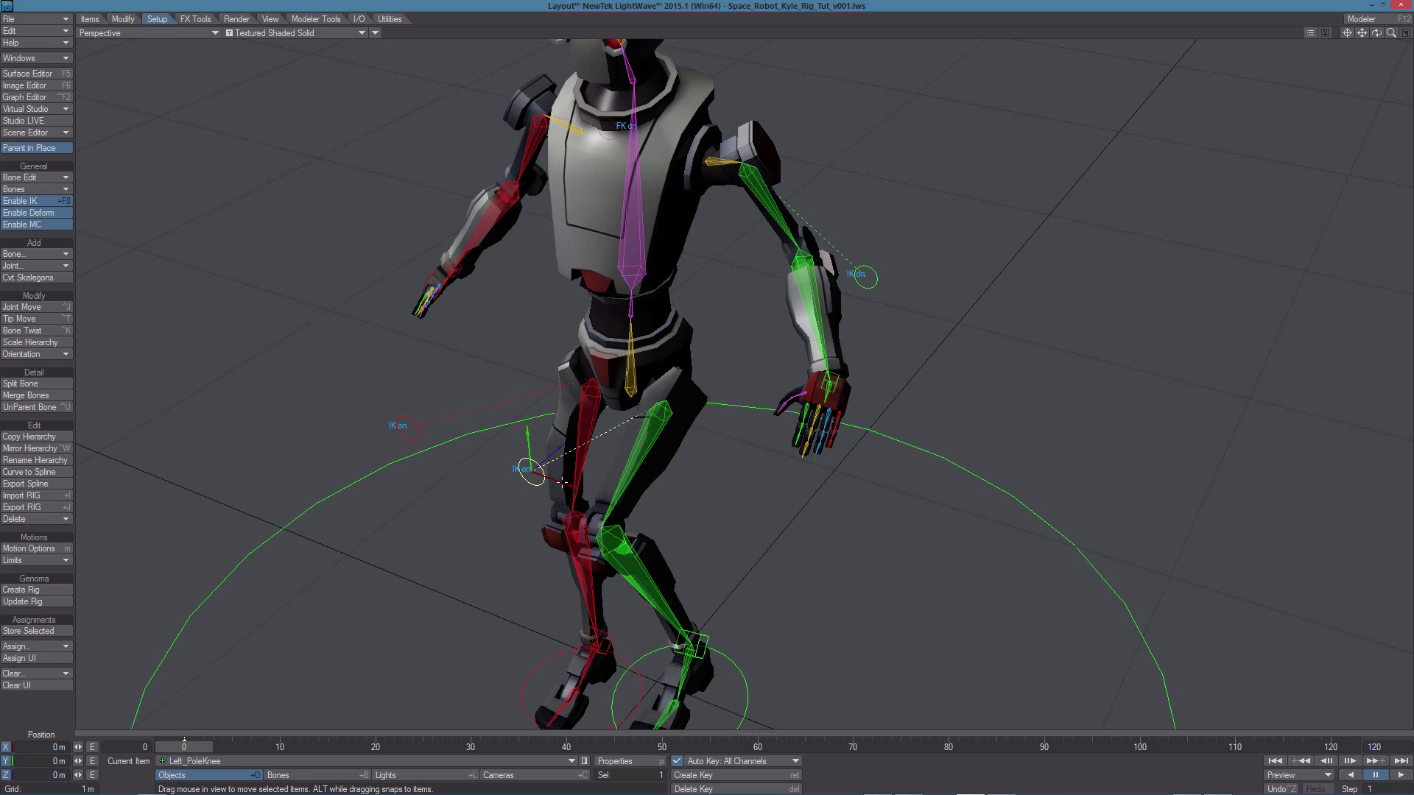
pyautogui.moveTo(562, 482)
pyautogui.mouseDown()
pyautogui.moveTo(696, 521)
pyautogui.moveTo(501, 468)
pyautogui.moveTo(638, 508)
pyautogui.moveTo(548, 501)
pyautogui.moveTo(553, 482)
pyautogui.moveTo(589, 490)
pyautogui.mouseUp()
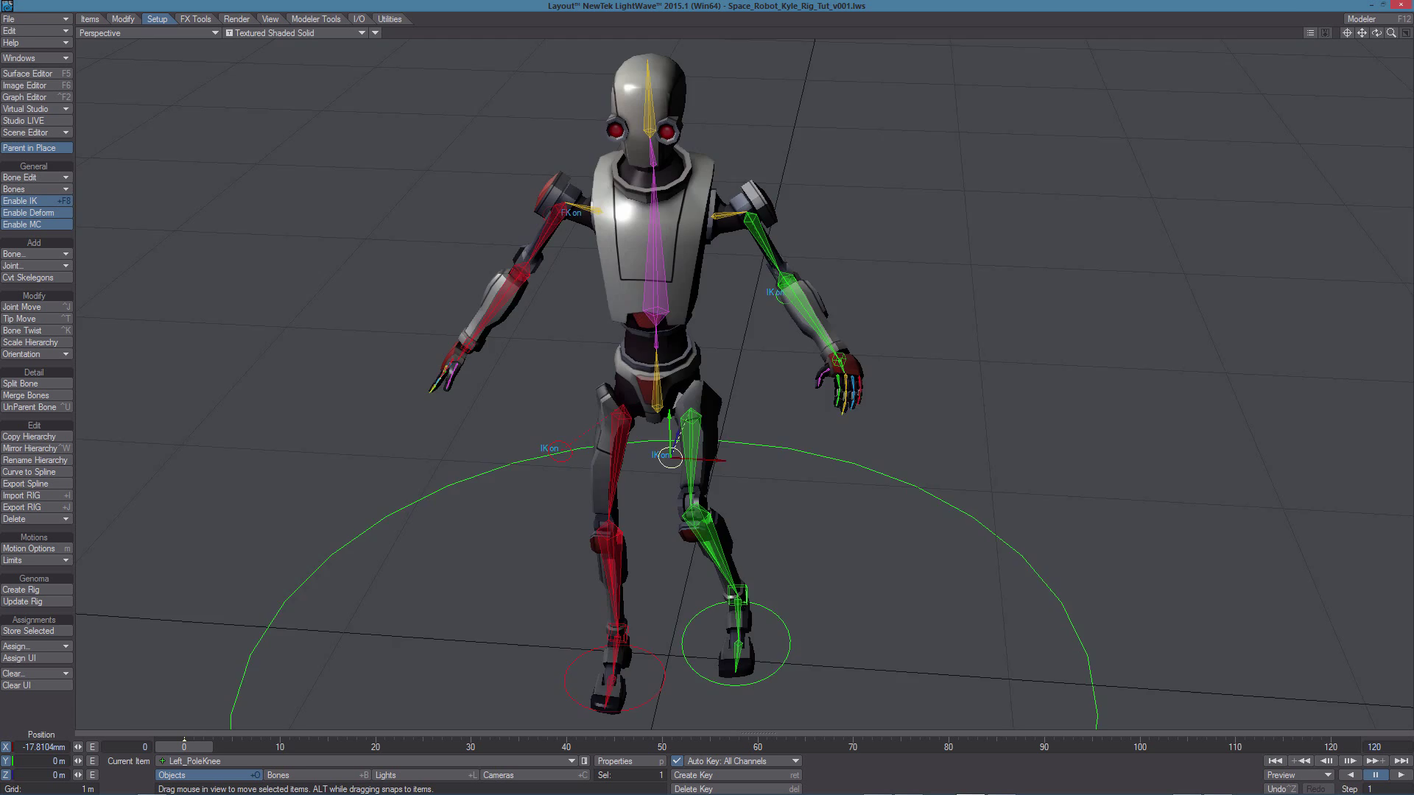
# Rotate the Hips bone to about 2.4° heading and -4.4° pitch.
pyautogui.keyDown('alt'); pyautogui.moveTo(707, 398); pyautogui.dragTo(634, 346); pyautogui.keyUp('alt')
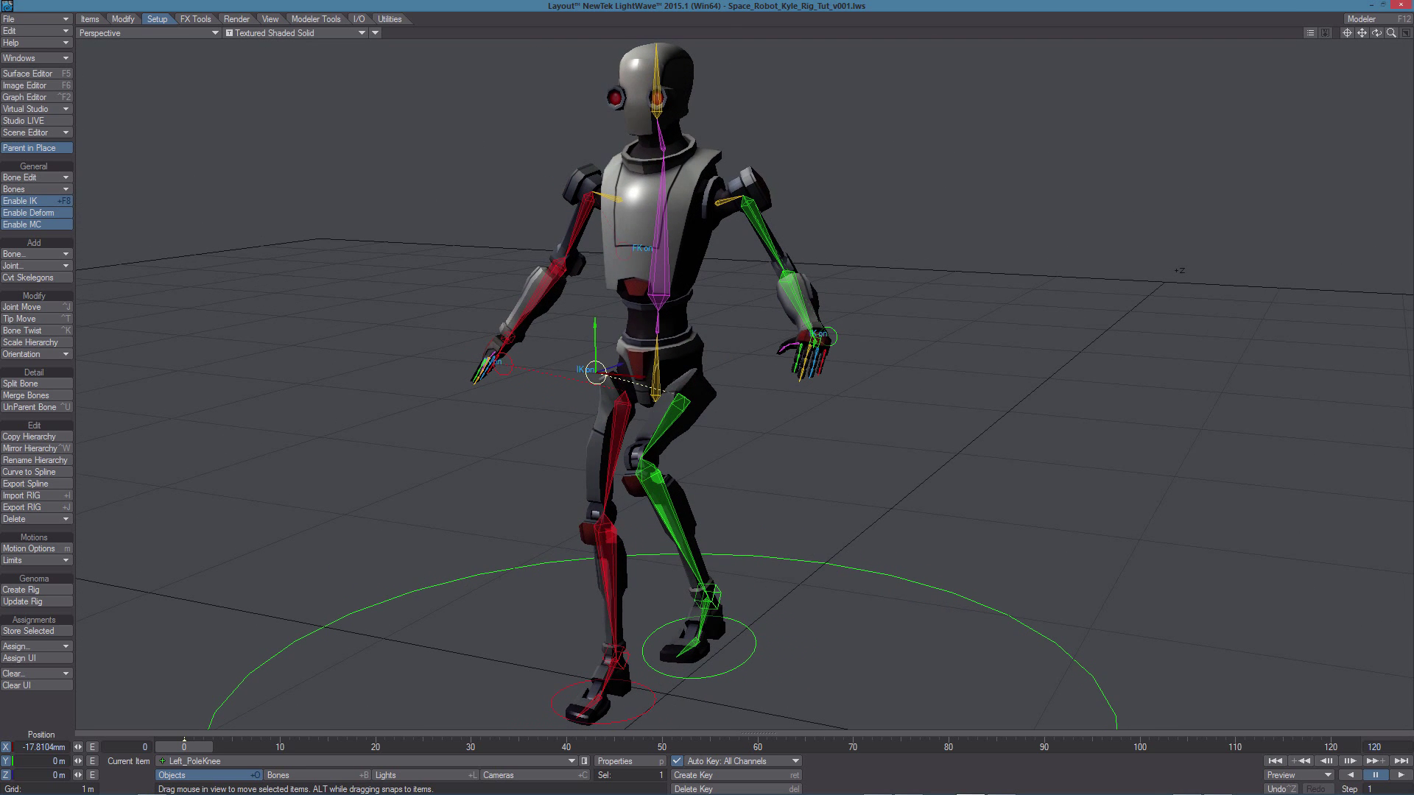
pyautogui.click(657, 355)
pyautogui.press('y')
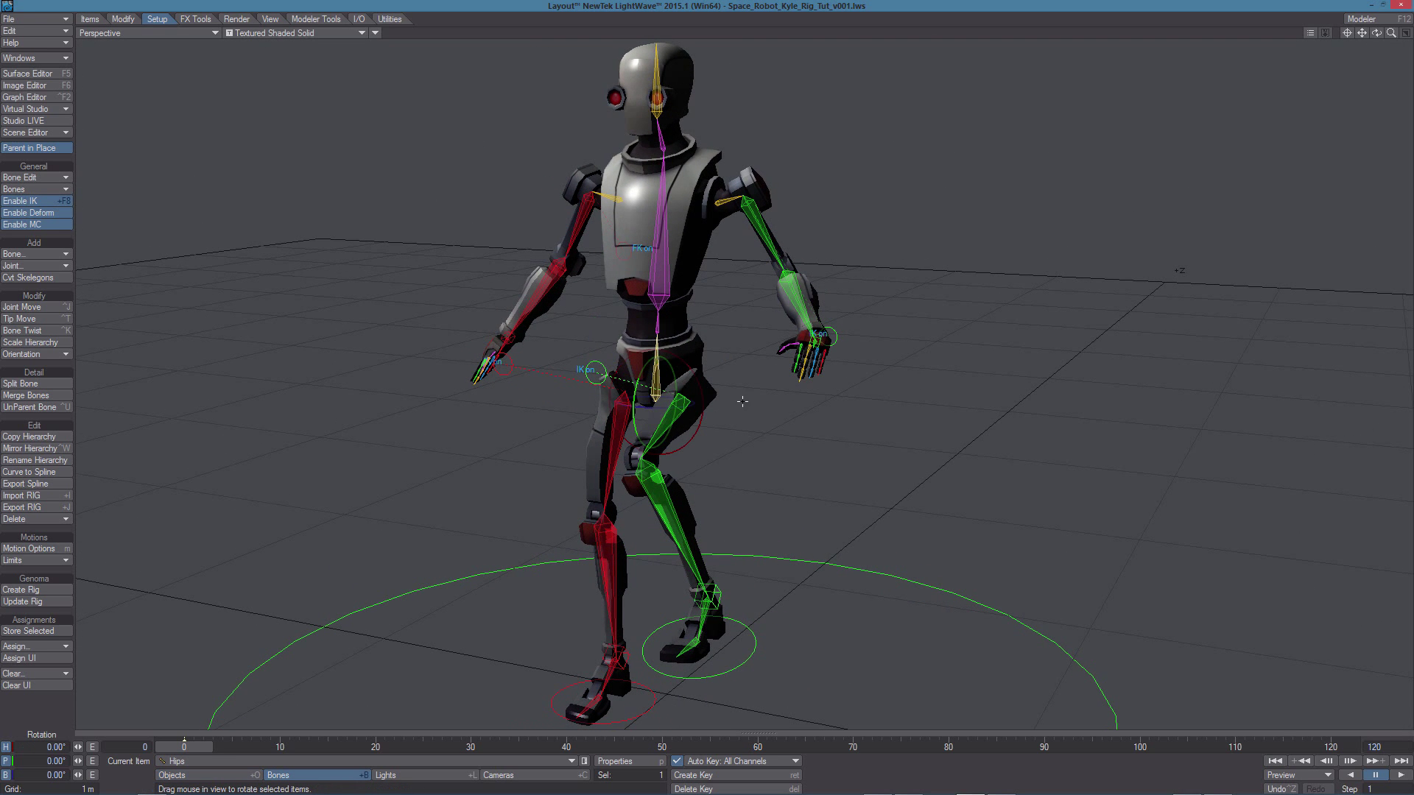
pyautogui.moveTo(656, 383); pyautogui.dragTo(700, 351)
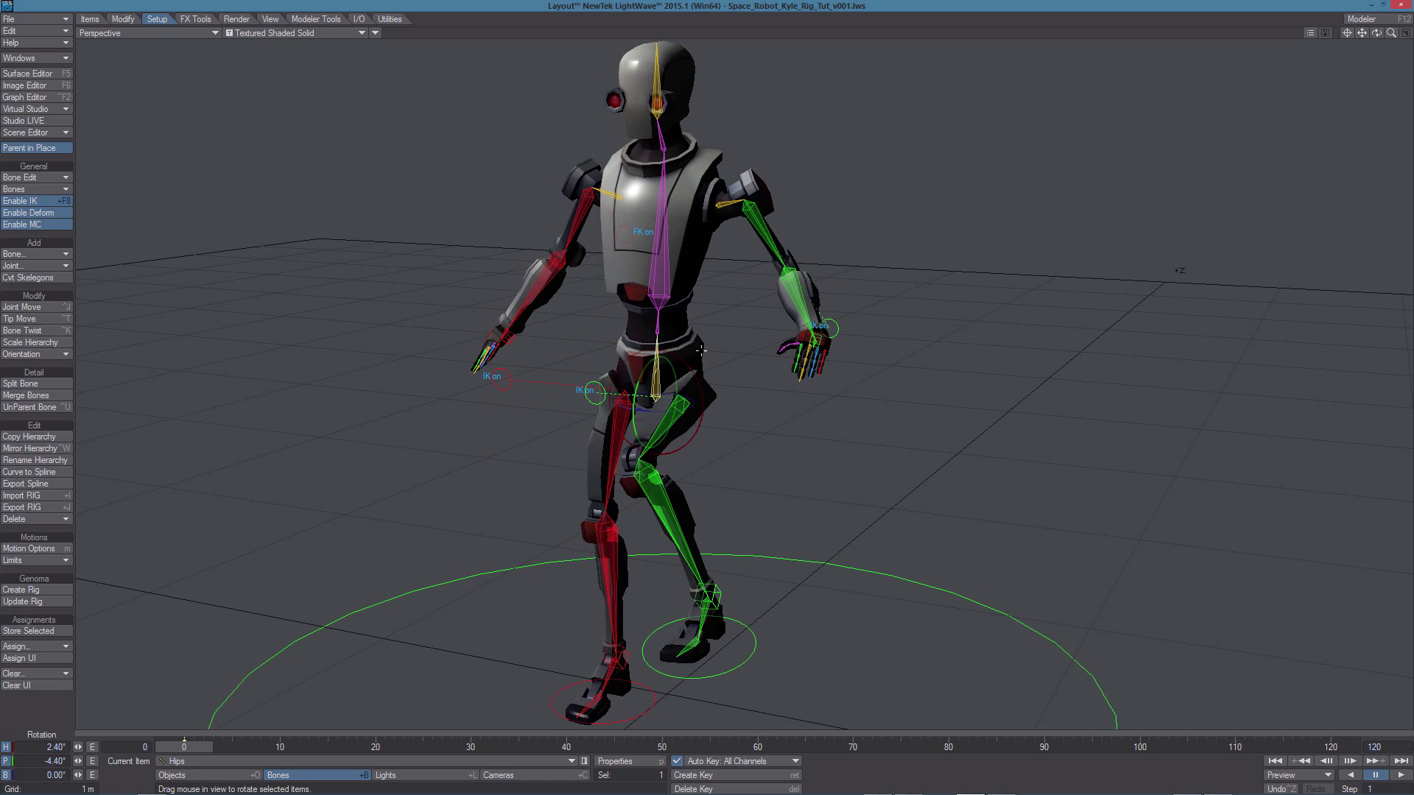
# Rotate the Spine bone to about -3° heading and 10.5° pitch.
pyautogui.click(657, 324)
pyautogui.moveTo(657, 99); pyautogui.dragTo(590, 96)
pyautogui.moveTo(655, 324); pyautogui.dragTo(761, 398)
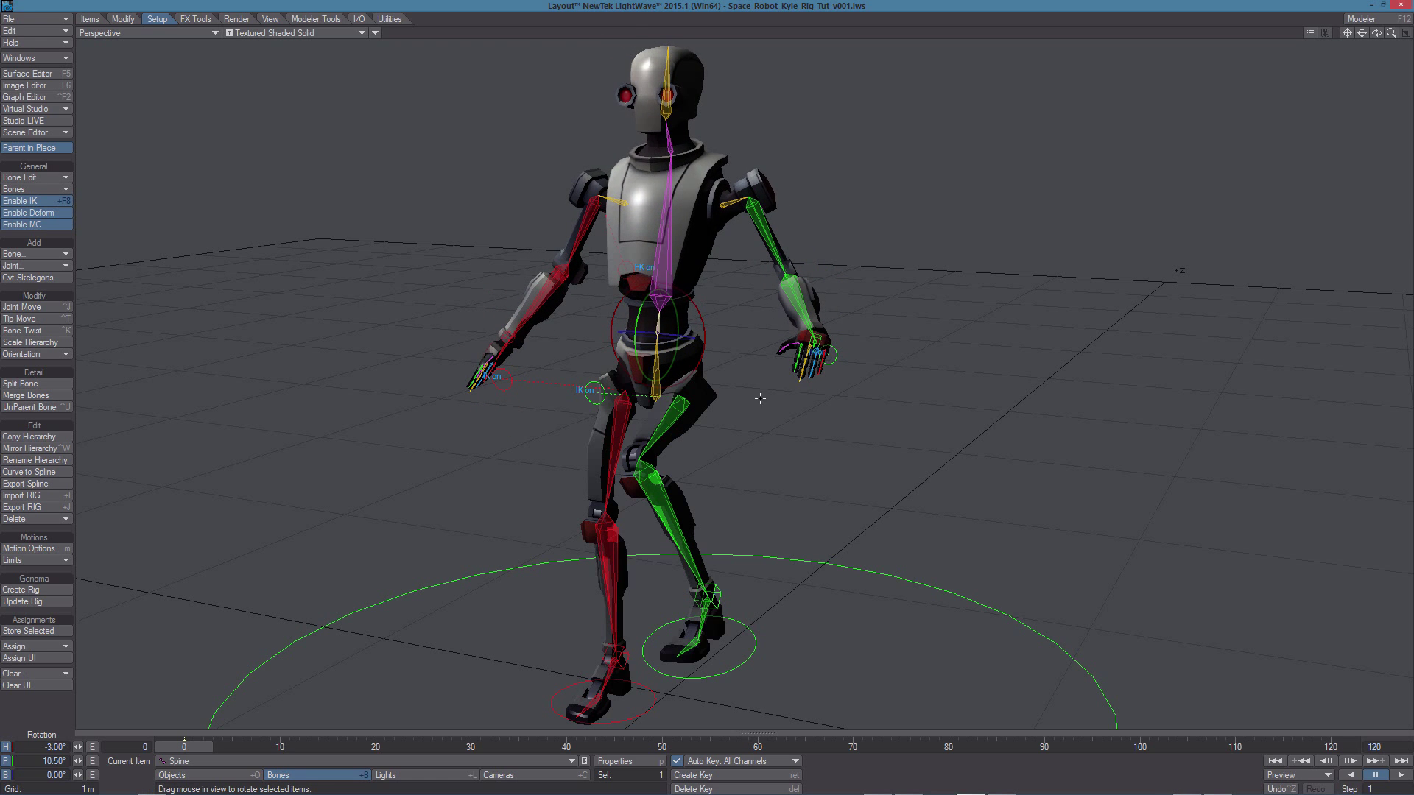
# Rotate the Chest bone in heading and pitch to turn and tilt the robot's upper torso.
pyautogui.click(665, 268)
pyautogui.moveTo(665, 267); pyautogui.dragTo(769, 189)
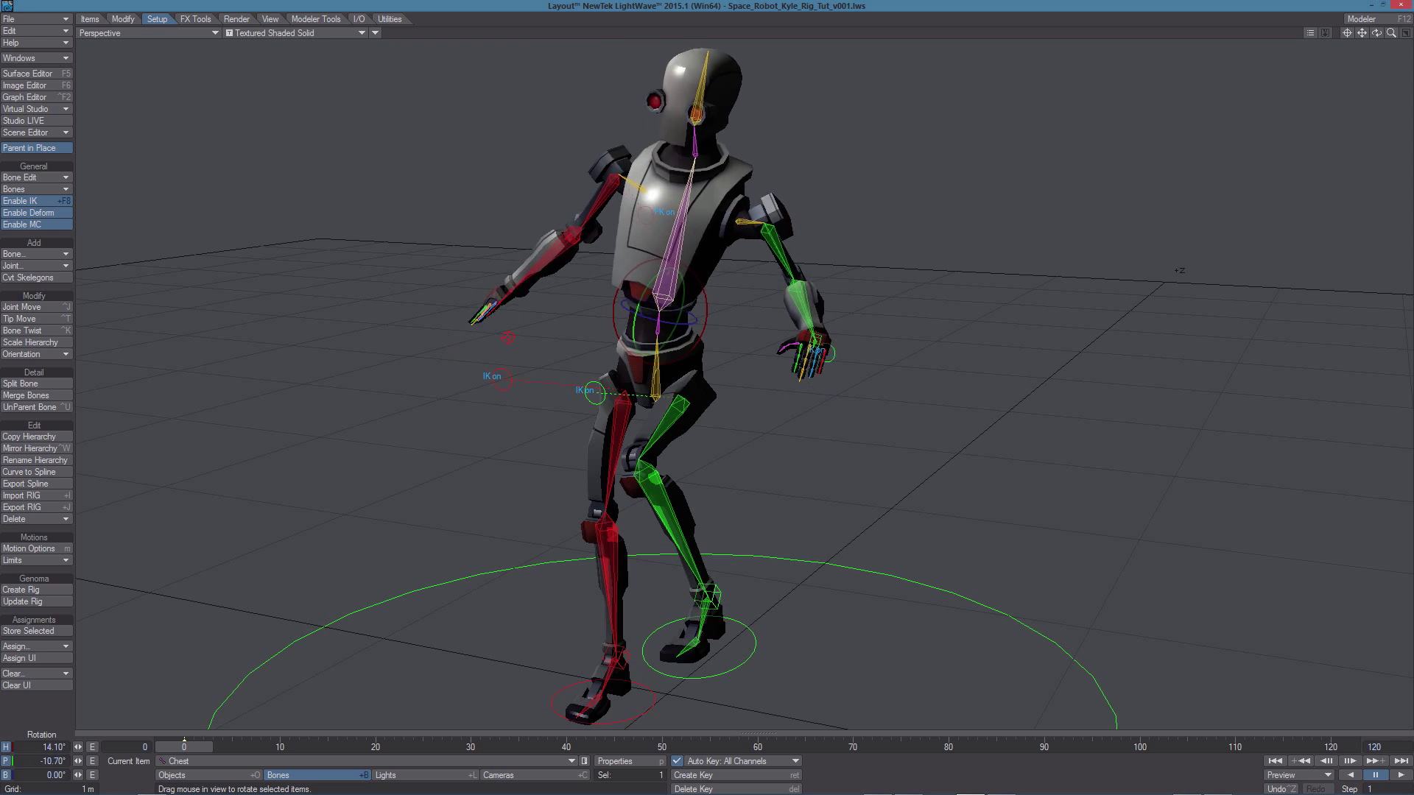
pyautogui.moveTo(718, 242); pyautogui.dragTo(618, 184)
# Rotate the Head bone to about 15.7° heading, 15.3° pitch and 18.6° bank.
pyautogui.click(667, 133)
pyautogui.click(660, 86)
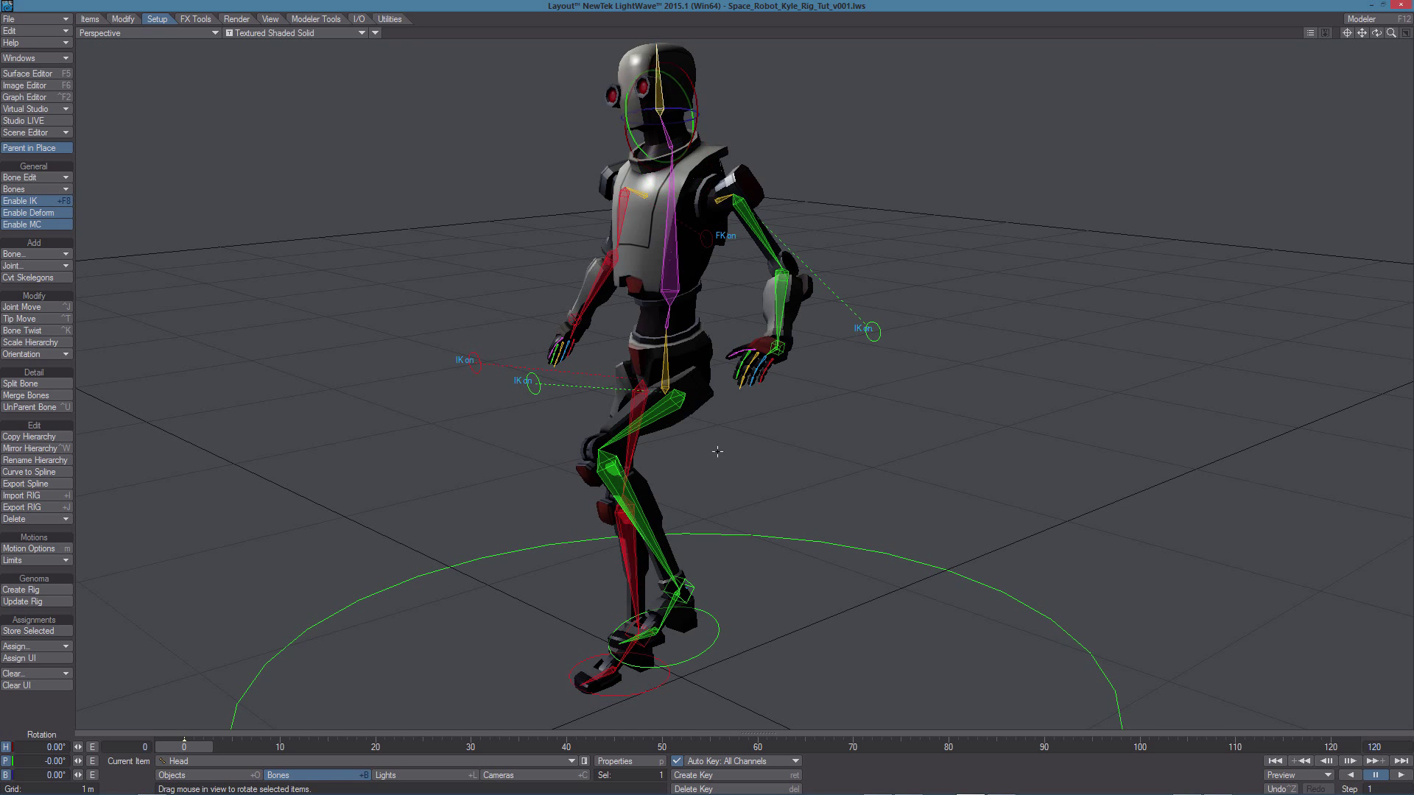
pyautogui.keyDown('alt'); pyautogui.moveTo(720, 451); pyautogui.dragTo(906, 530); pyautogui.keyUp('alt')
pyautogui.moveTo(899, 657); pyautogui.dragTo(1072, 722)
pyautogui.moveTo(840, 654); pyautogui.dragTo(977, 654, button='right')
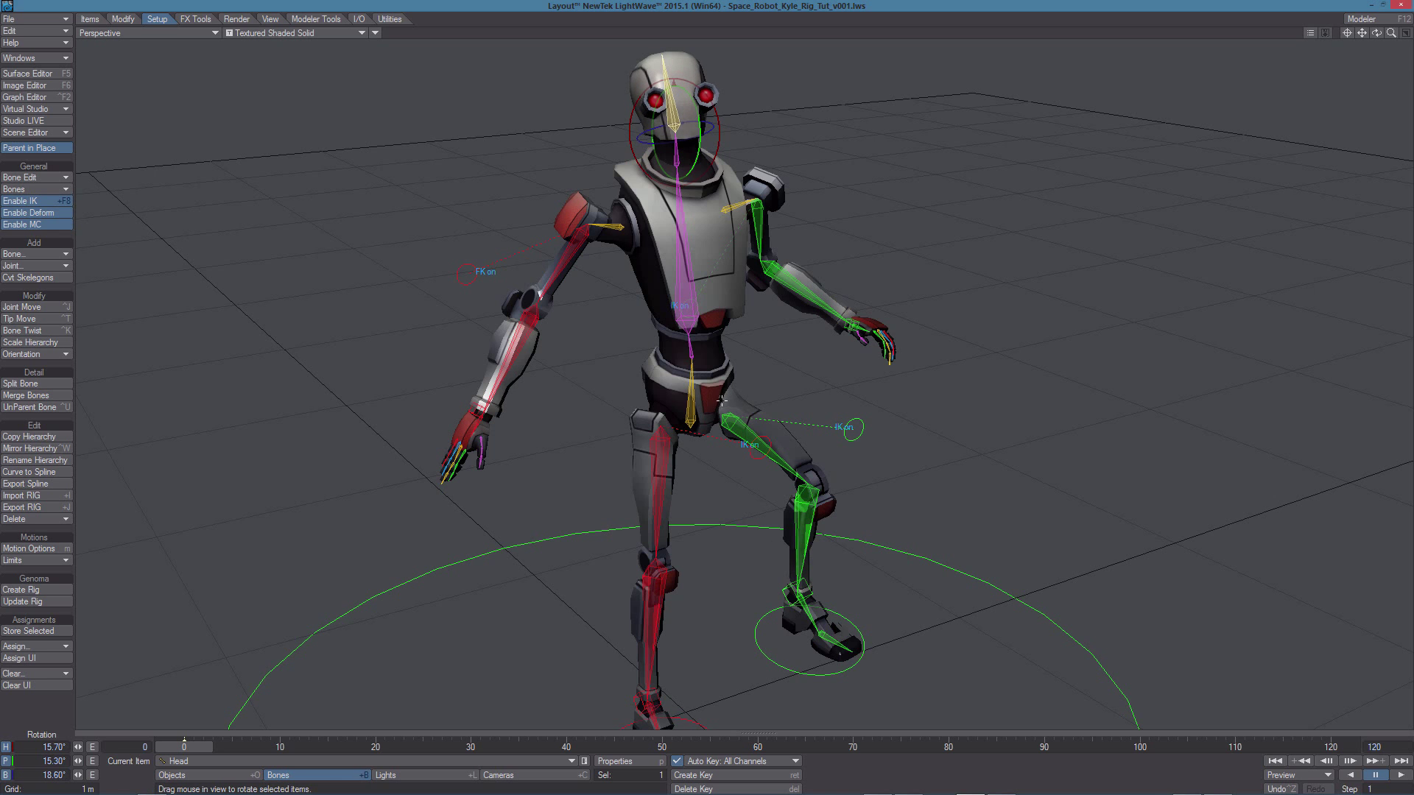
# Move the Hips bone vertically to lower the robot's body over its planted feet.
pyautogui.click(692, 398)
pyautogui.keyDown('ctrl'); pyautogui.keyDown('alt'); pyautogui.moveTo(692, 398); pyautogui.dragTo(619, 398); pyautogui.keyUp('alt'); pyautogui.keyUp('ctrl')
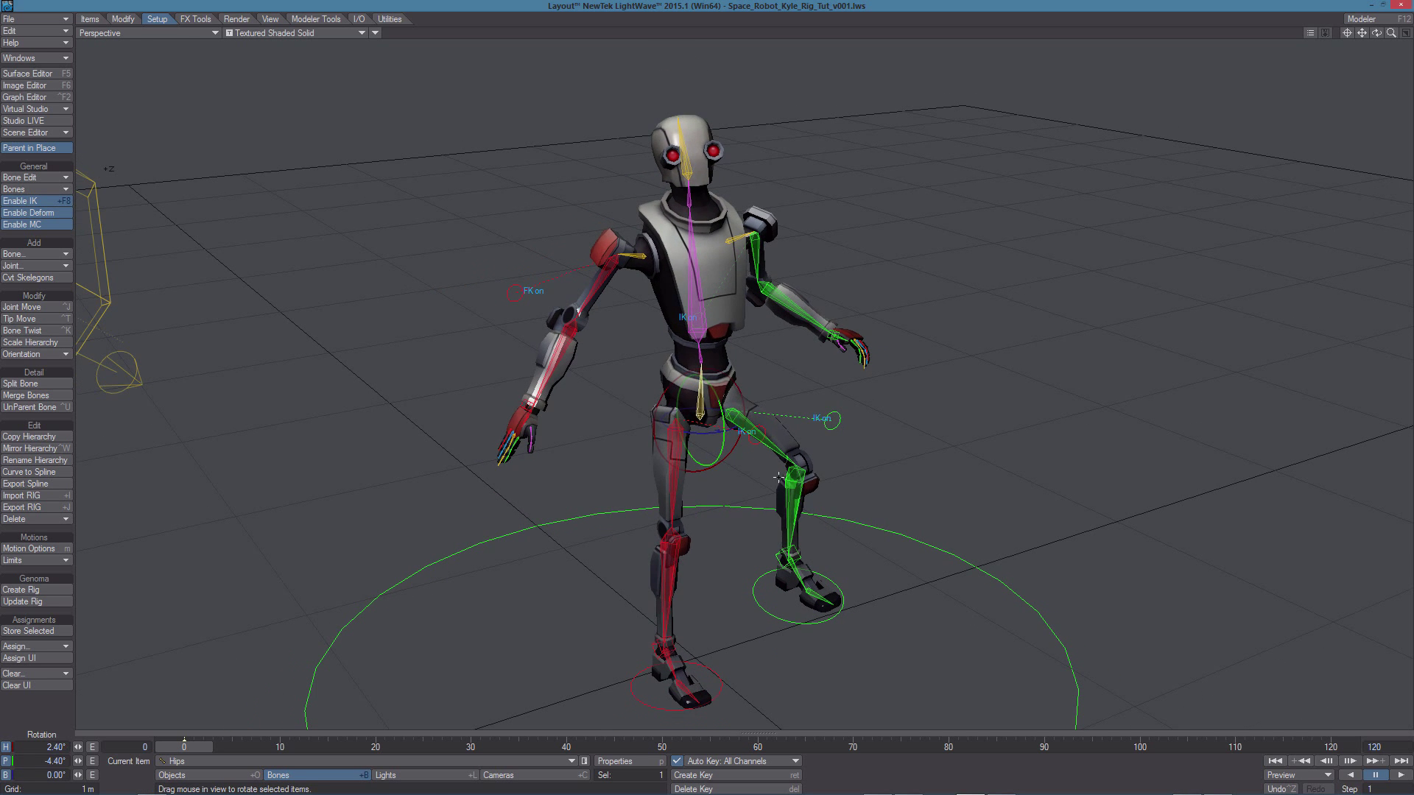
pyautogui.press('t')
pyautogui.moveTo(700, 401); pyautogui.dragTo(700, 421, button='right')
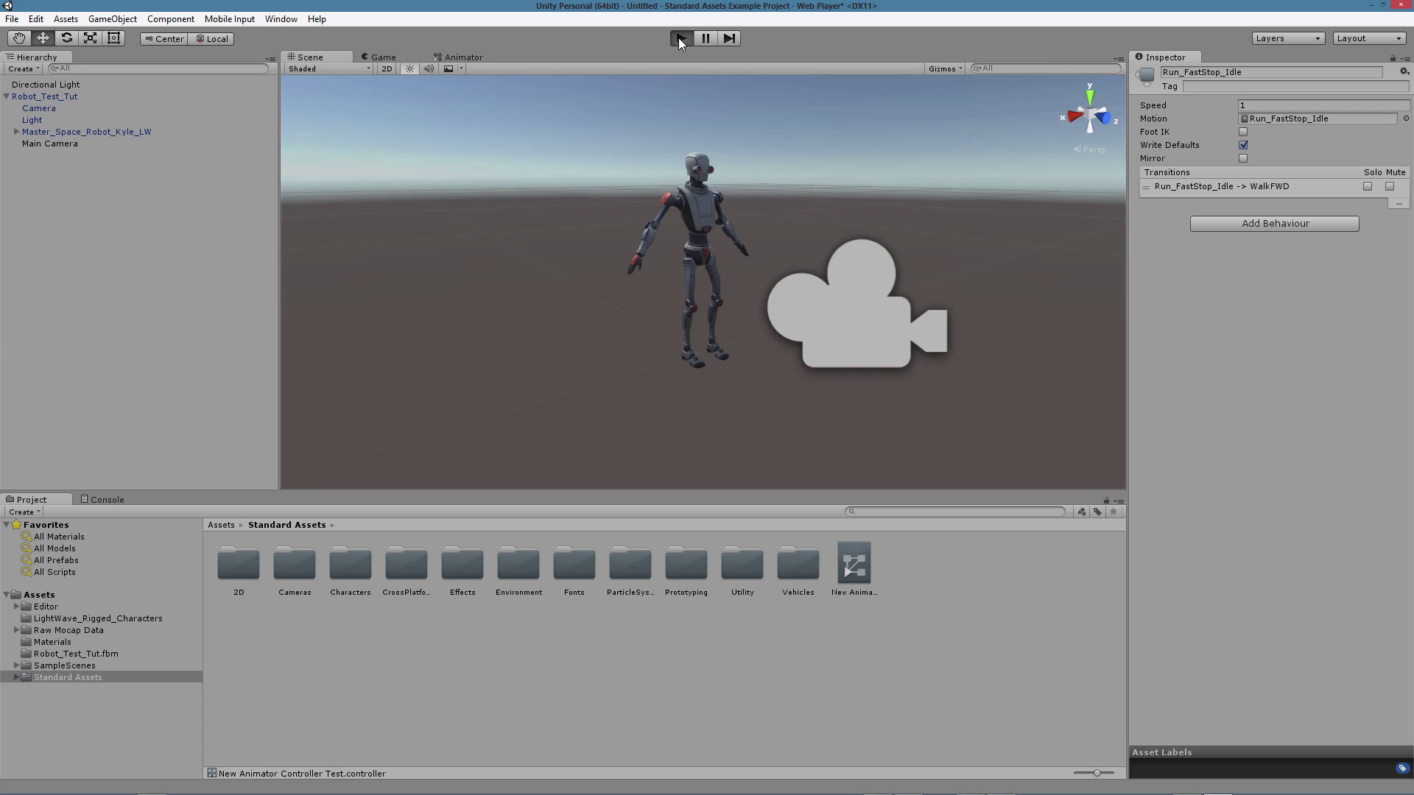
# Switch to Unity and play the scene to preview the robot character's animation in the game view.
pyautogui.click(679, 38)
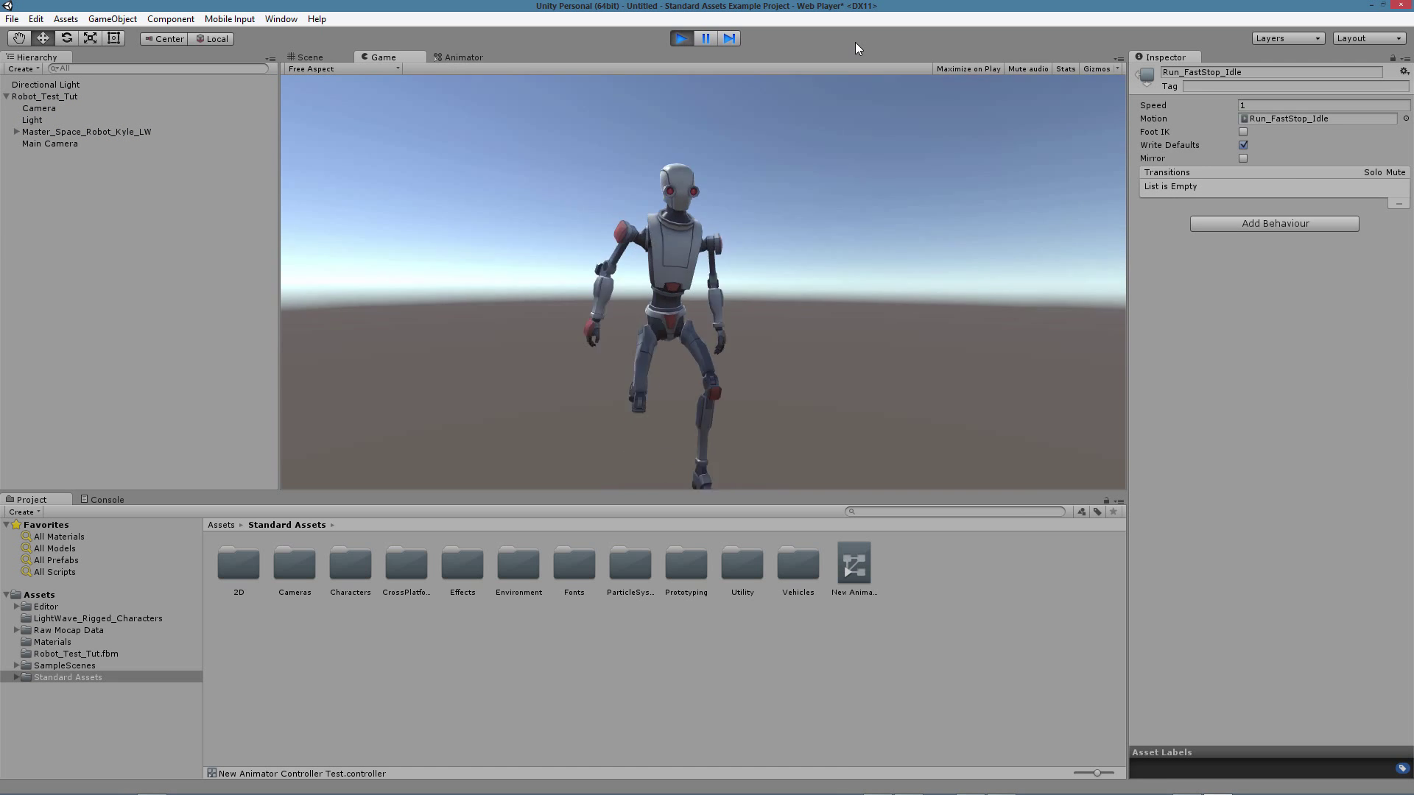